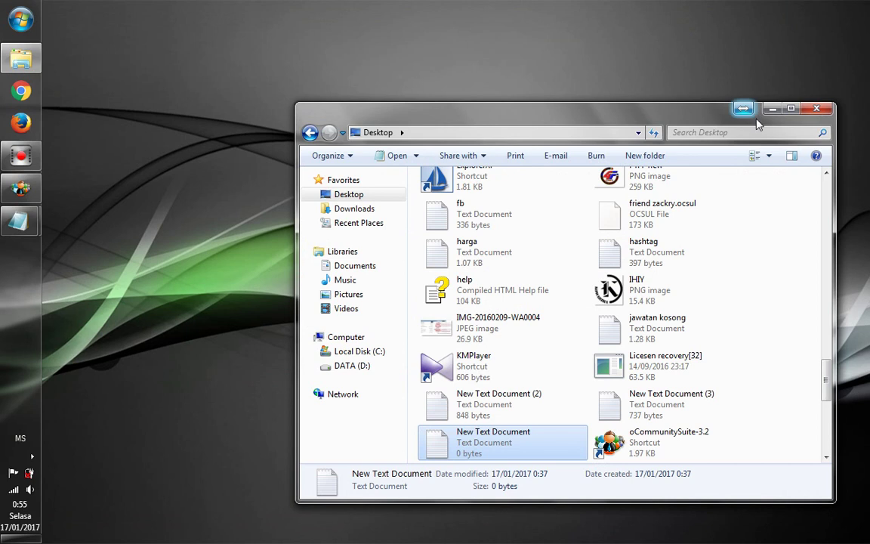
Minimize the Windows Explorer Desktop folder window
click(771, 110)
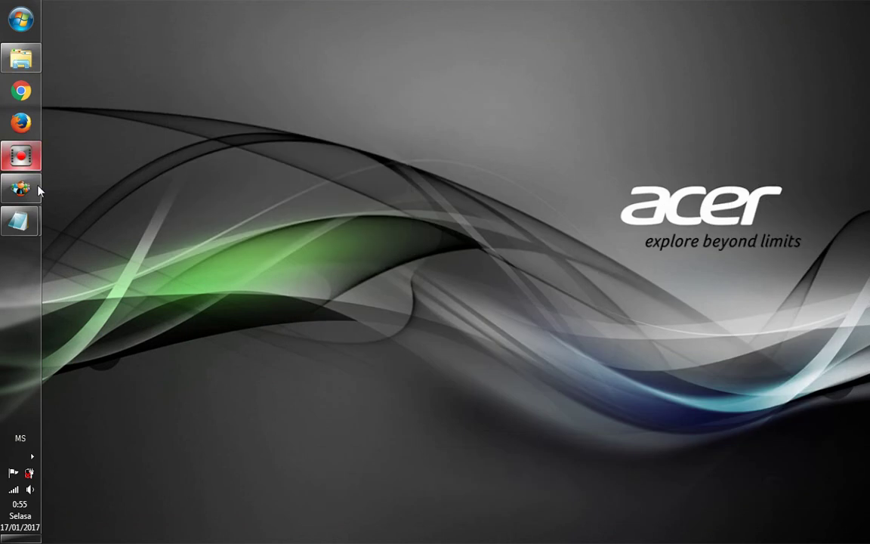
Bring up Online Community Suite and start a new account nicknamed ROBOTCOMM
mouse_move(29, 190)
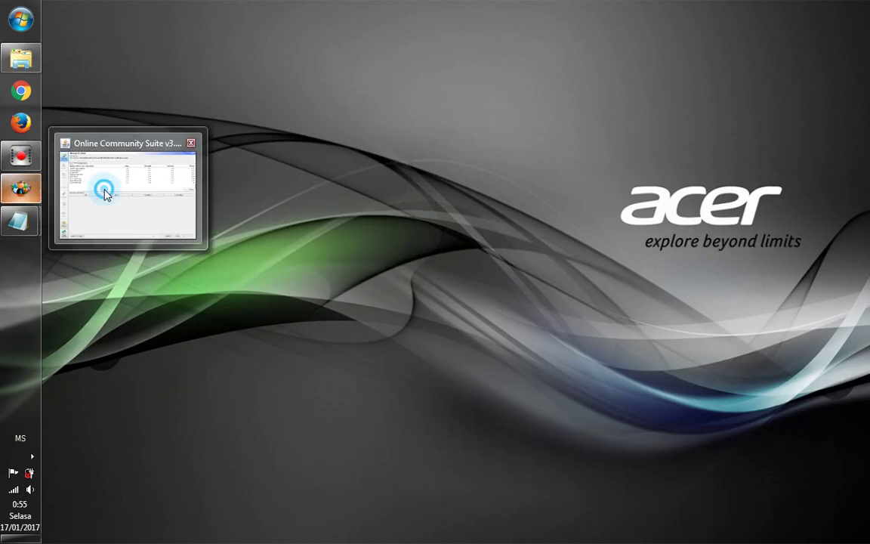
click(105, 192)
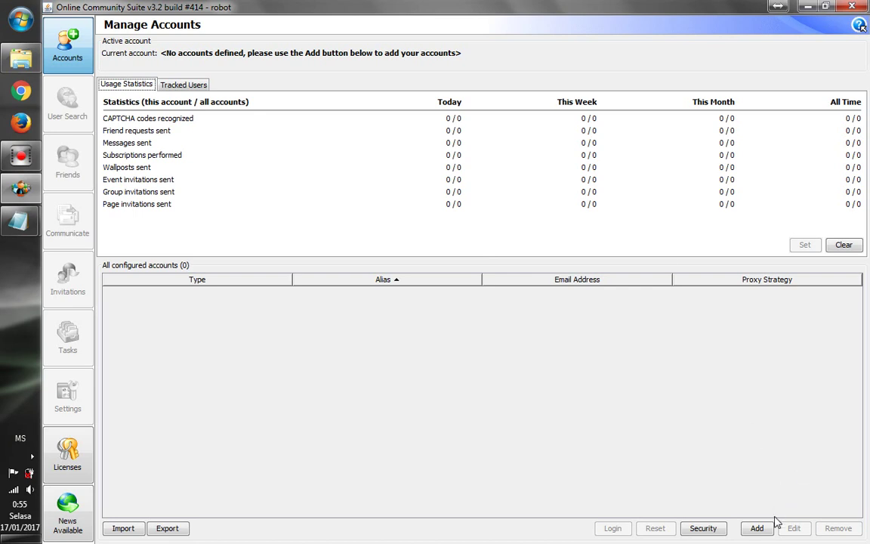
click(756, 528)
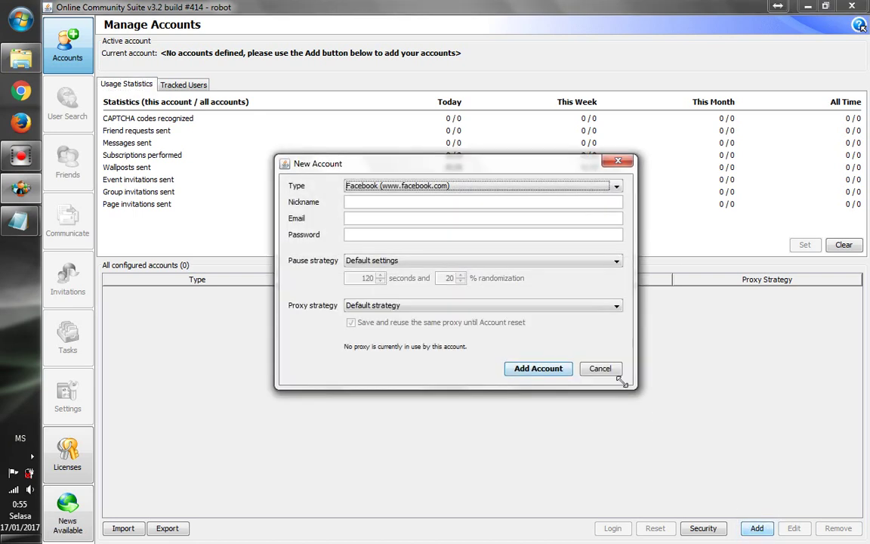
click(414, 204)
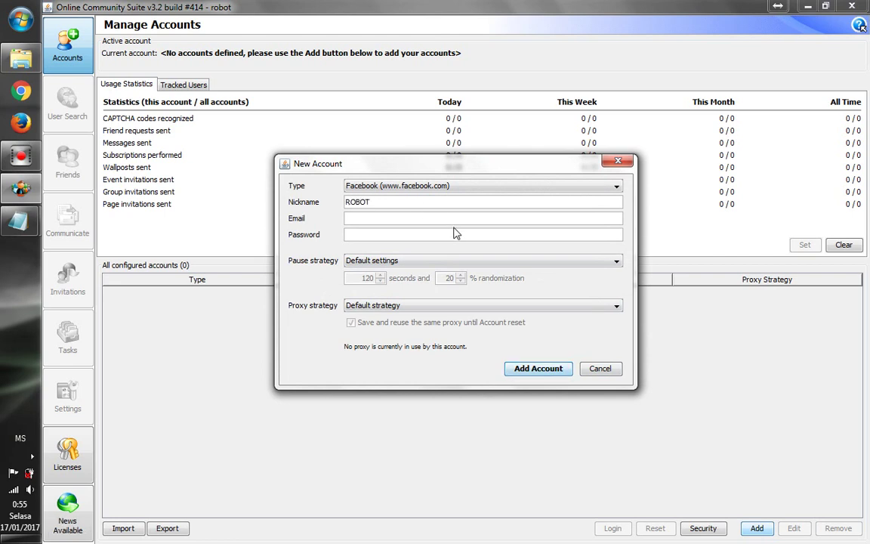
text(O)
Enter the account's e-mail and password and save the new Facebook account
click(369, 218)
text(DE)
key(BackSpace)
key(BackSpace)
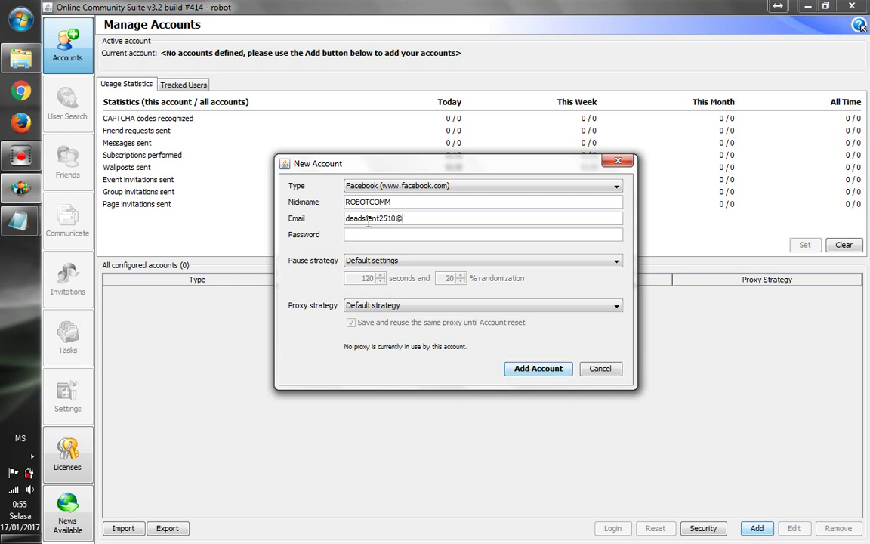
text(***)
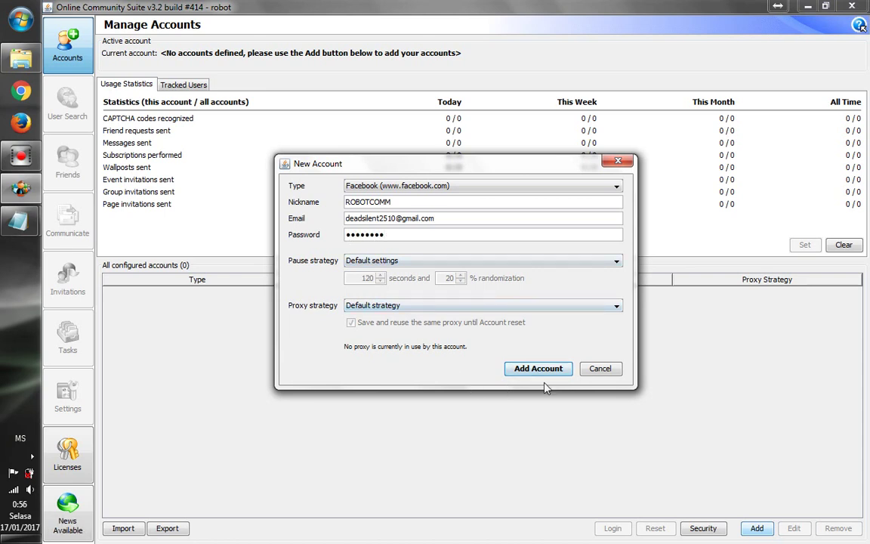
click(520, 368)
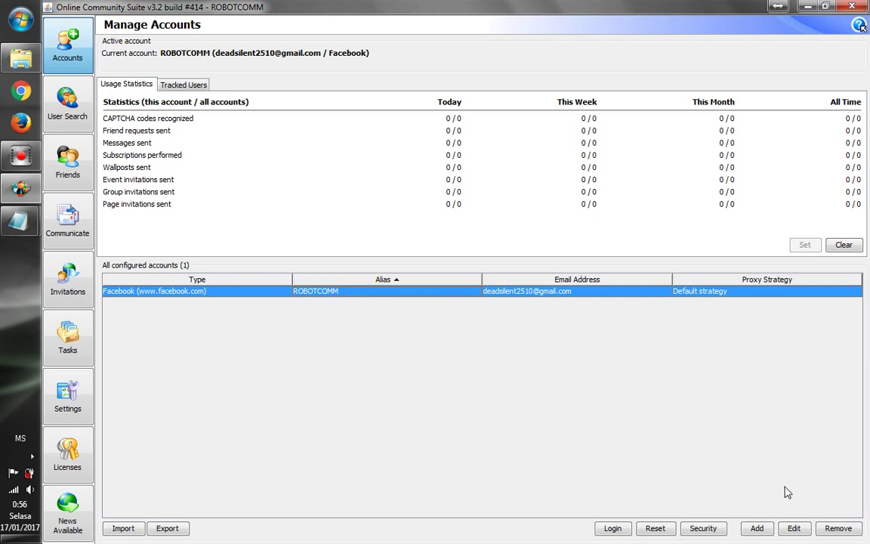
Dismiss an empty New Account form and log in with the ROBOTCOMM Facebook account
click(757, 528)
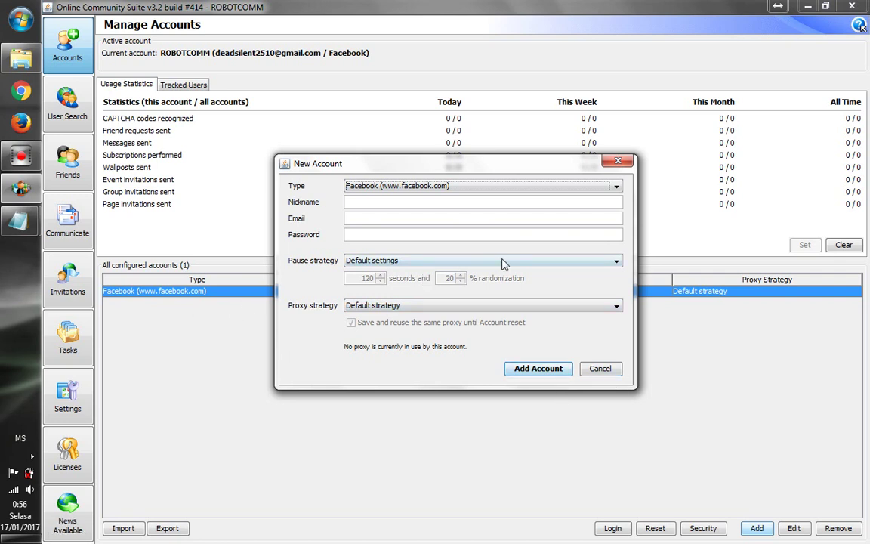
click(618, 161)
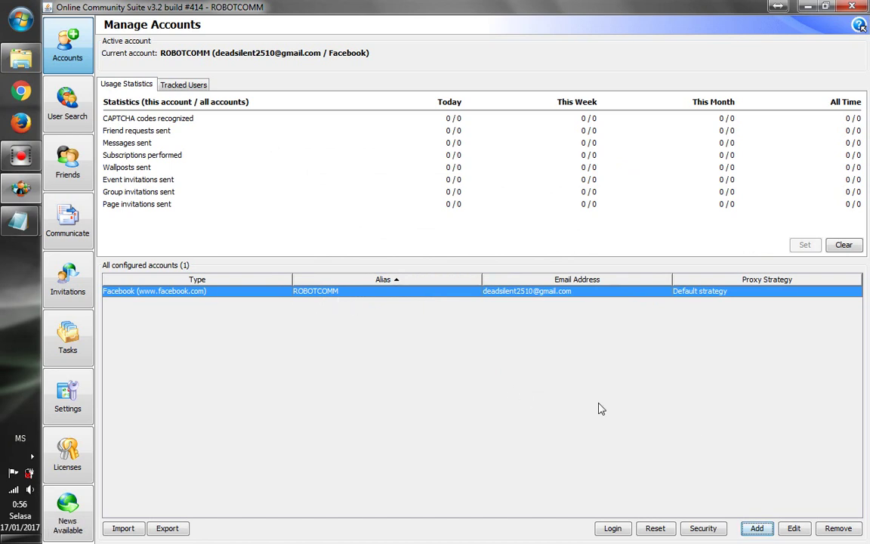
click(613, 528)
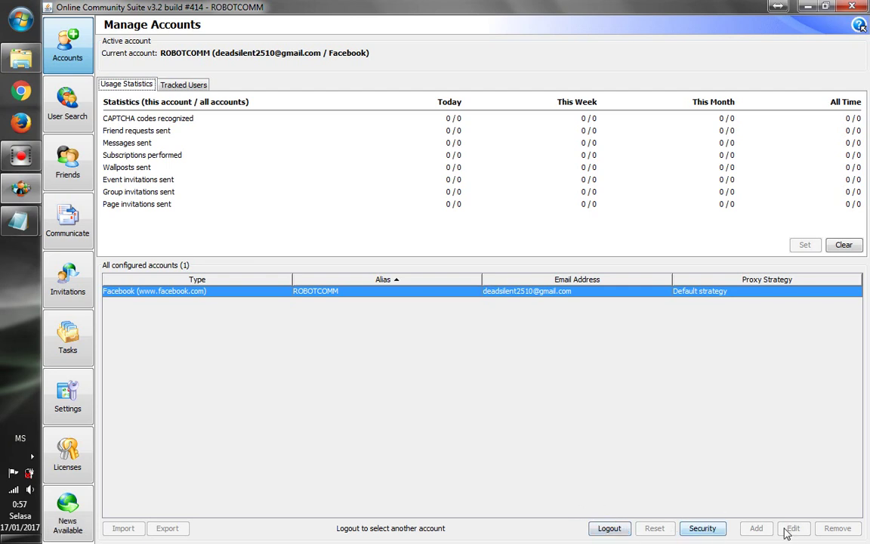
click(768, 436)
Open Communicate, look through its messaging tabs, and settle on Post on Walls
click(81, 225)
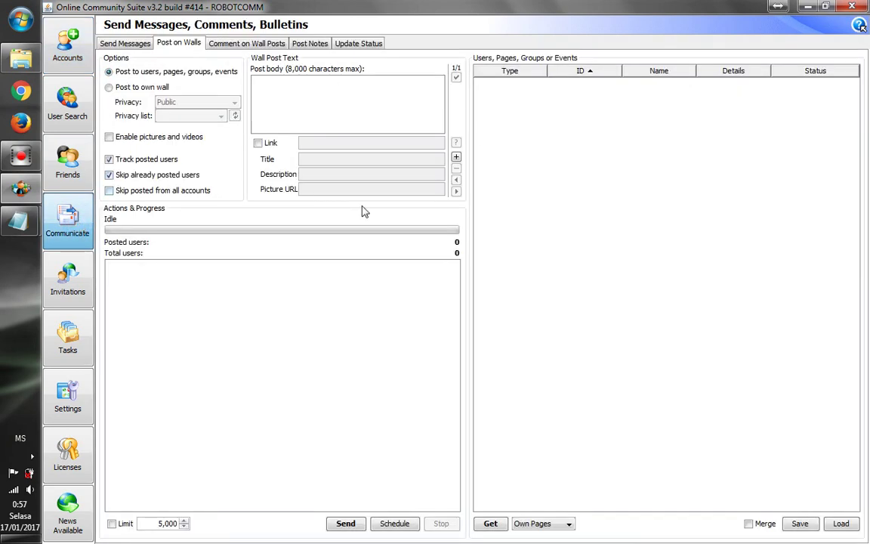
click(127, 43)
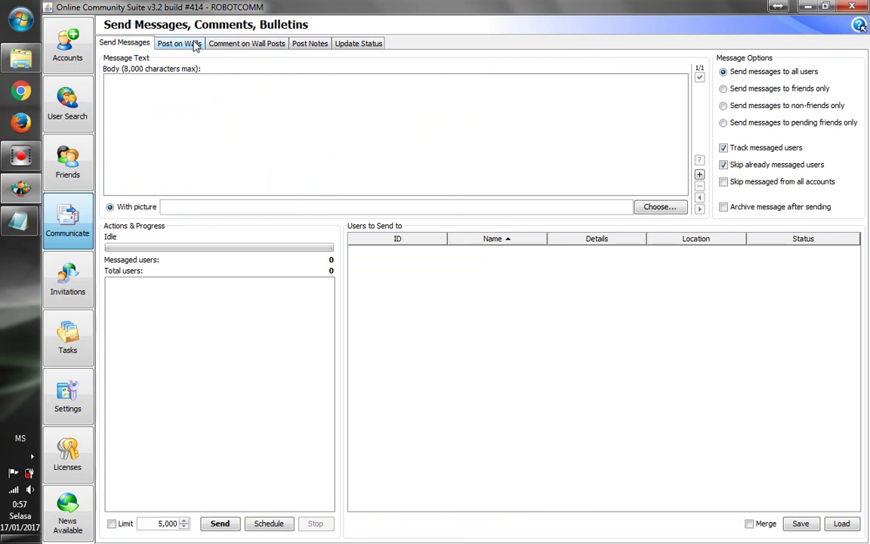
click(196, 45)
click(251, 45)
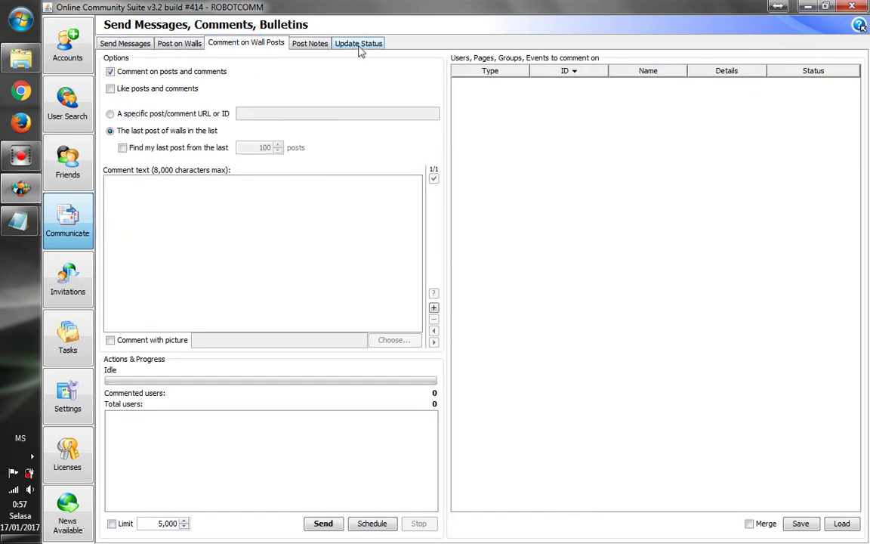
click(315, 49)
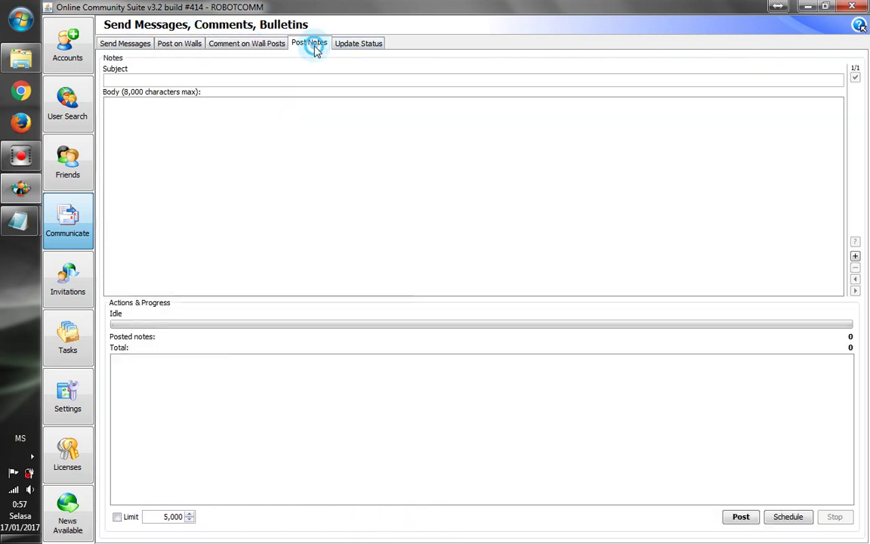
click(357, 47)
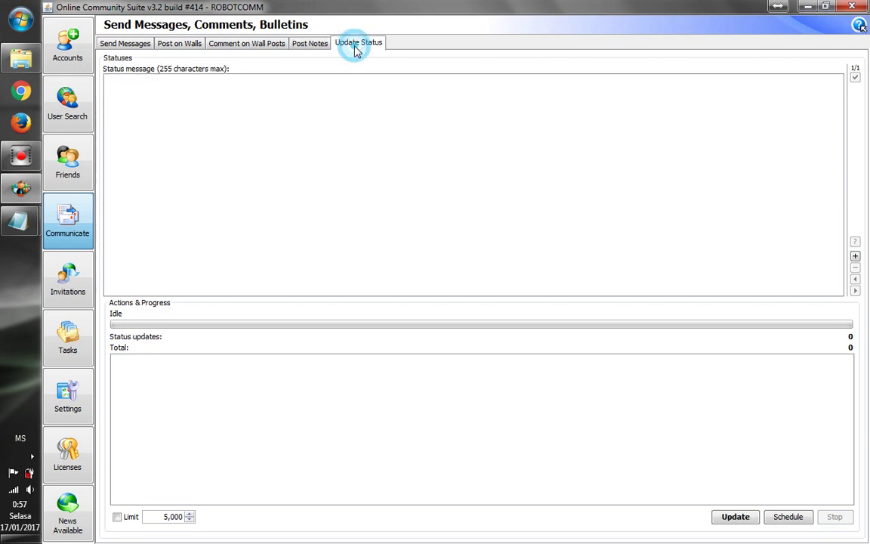
click(176, 50)
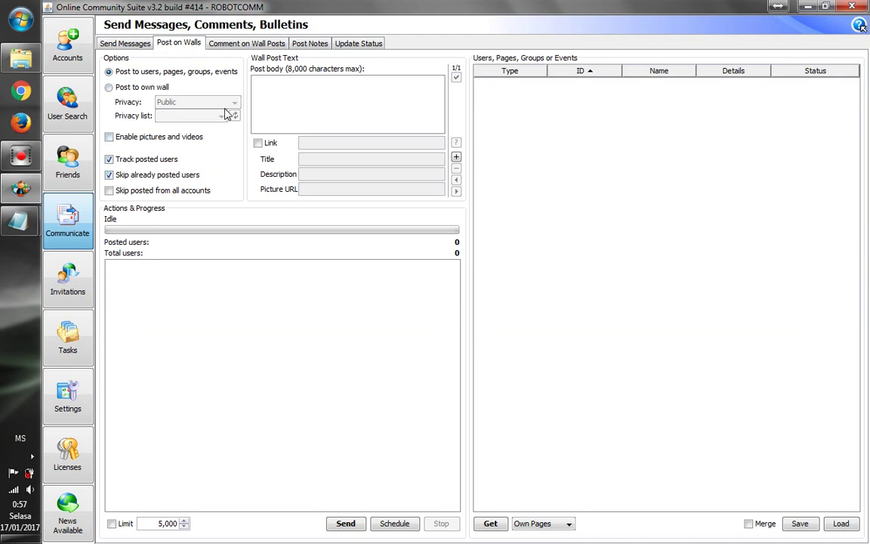
Paste the promotional message into the post body, including with pictures and videos enabled
click(258, 84)
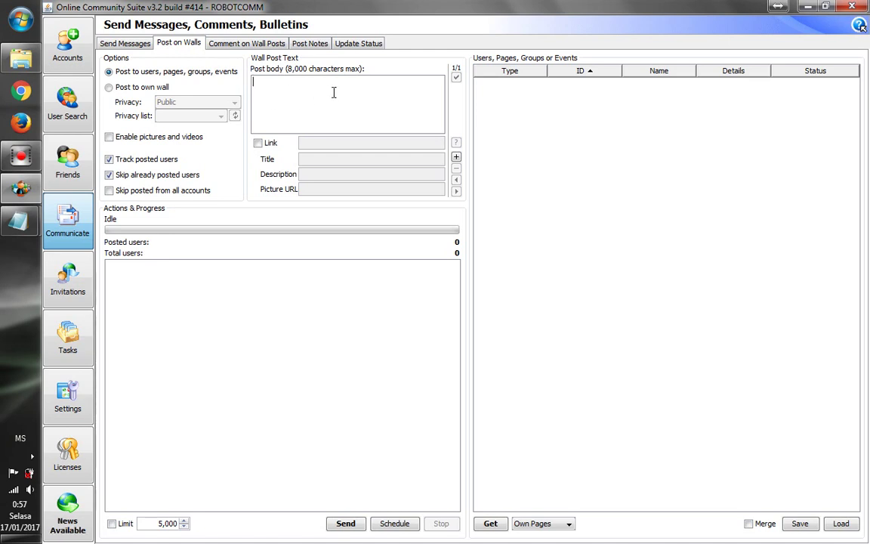
key(ctrl+v)
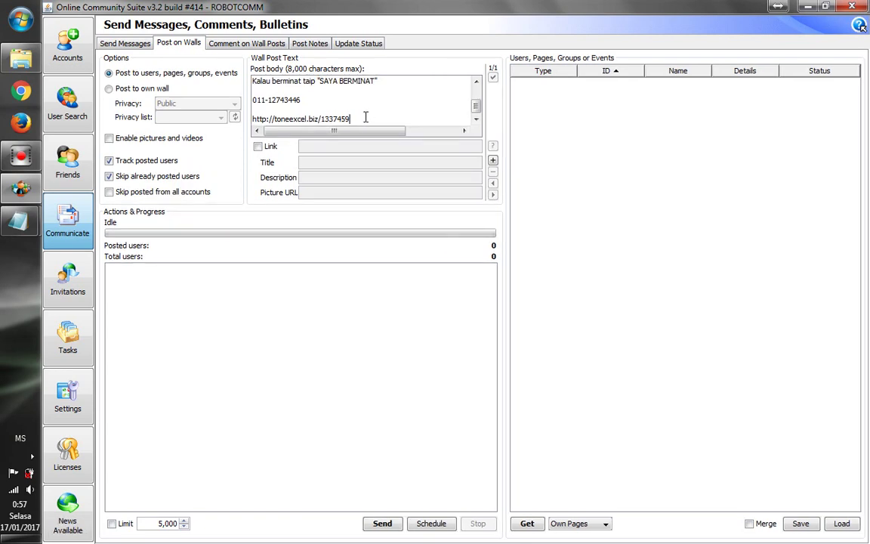
click(162, 137)
click(263, 81)
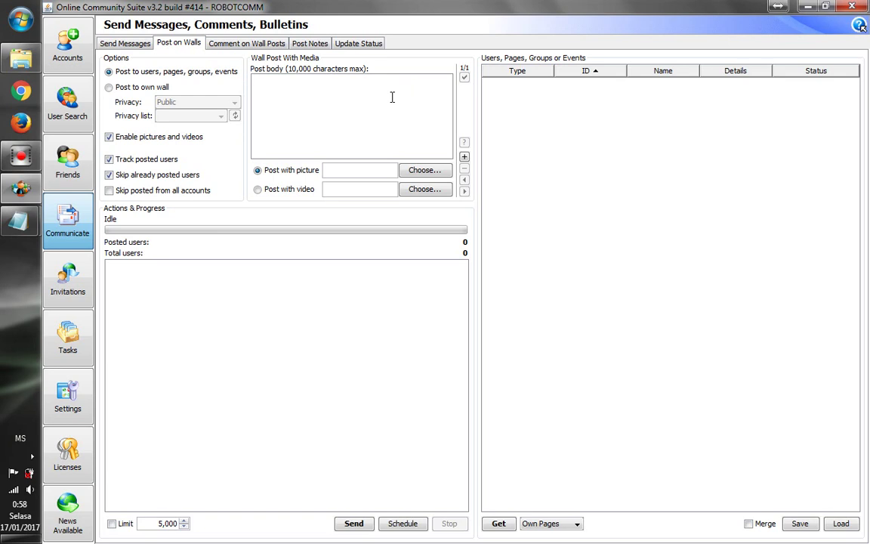
key(ctrl+v)
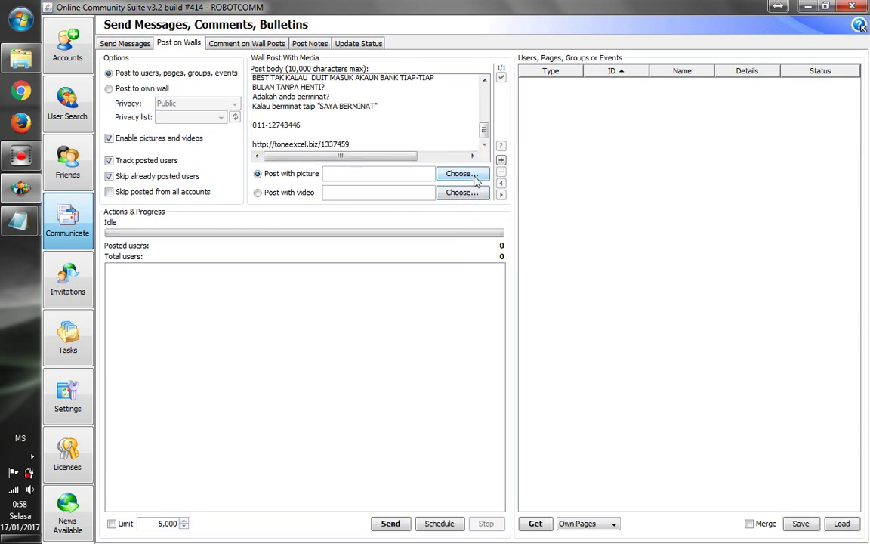
Cancel picking a picture, revert to a plain text post, and select the URL line
click(476, 179)
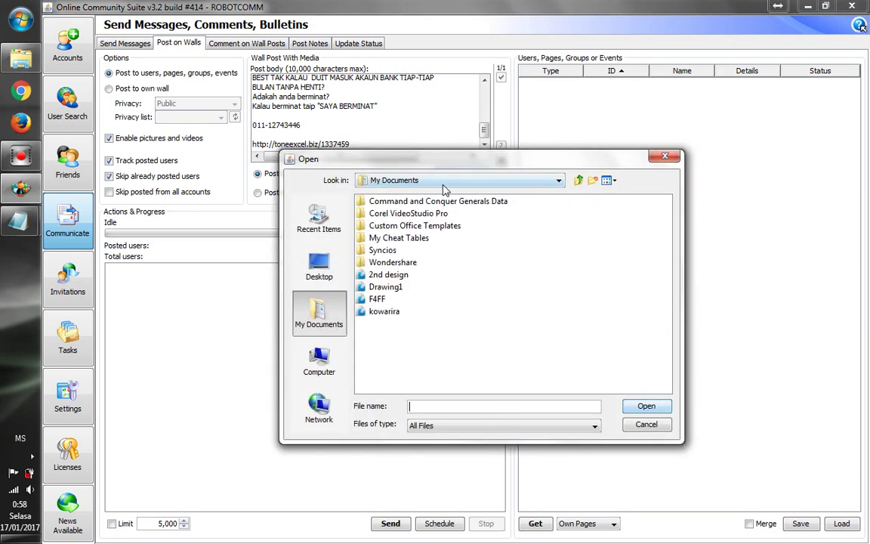
click(314, 277)
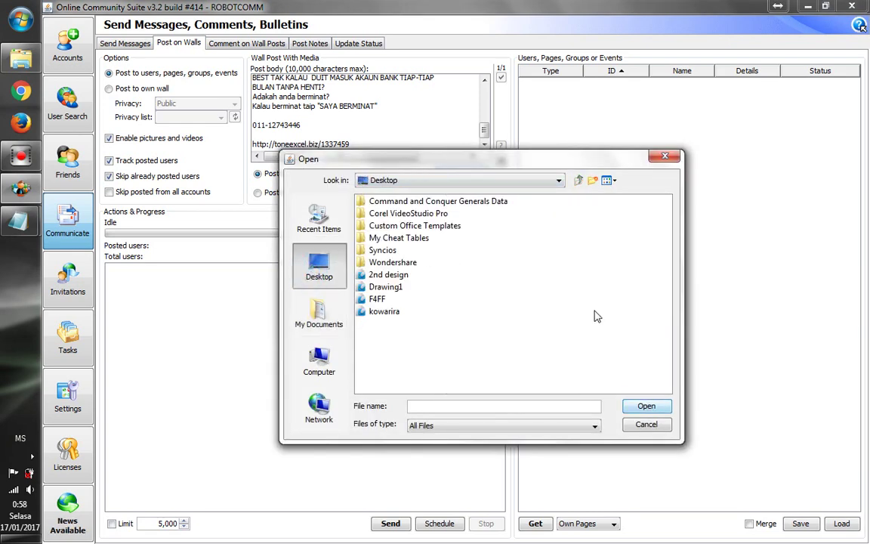
click(665, 158)
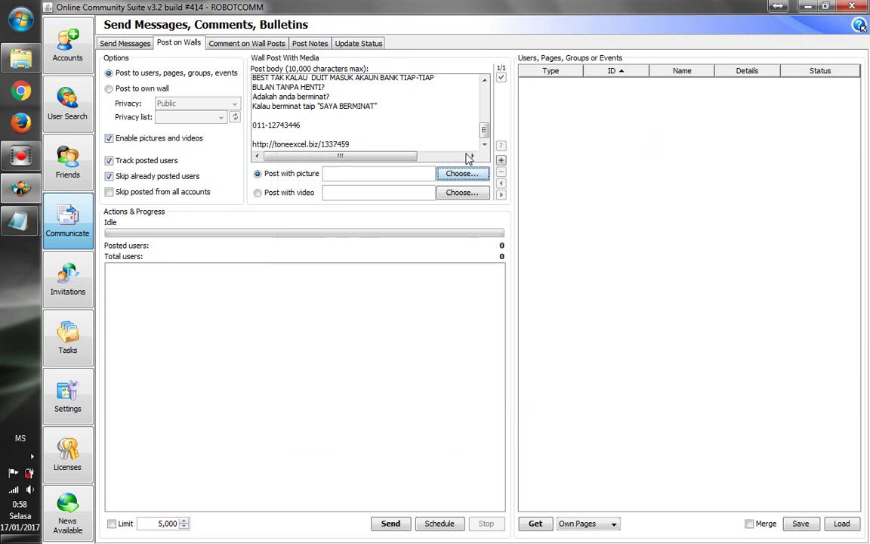
click(199, 140)
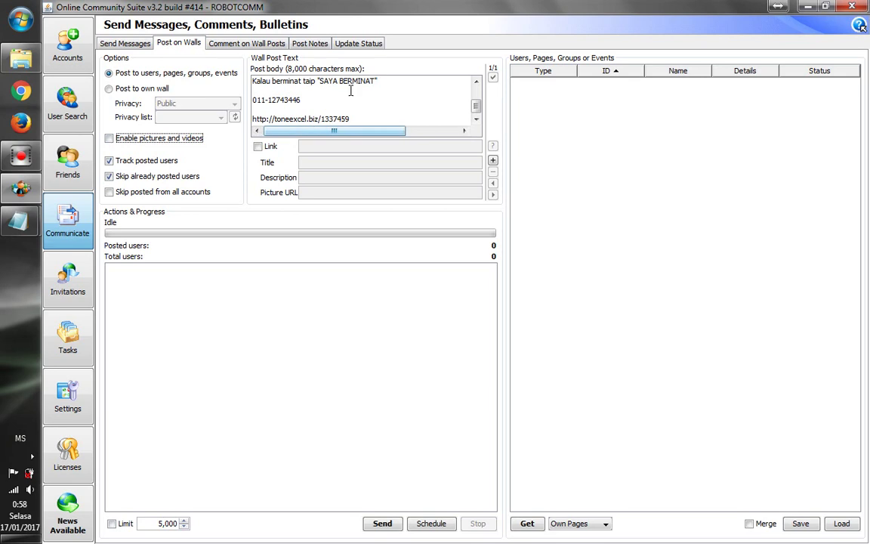
drag(365, 119, 253, 115)
key(ctrl+c)
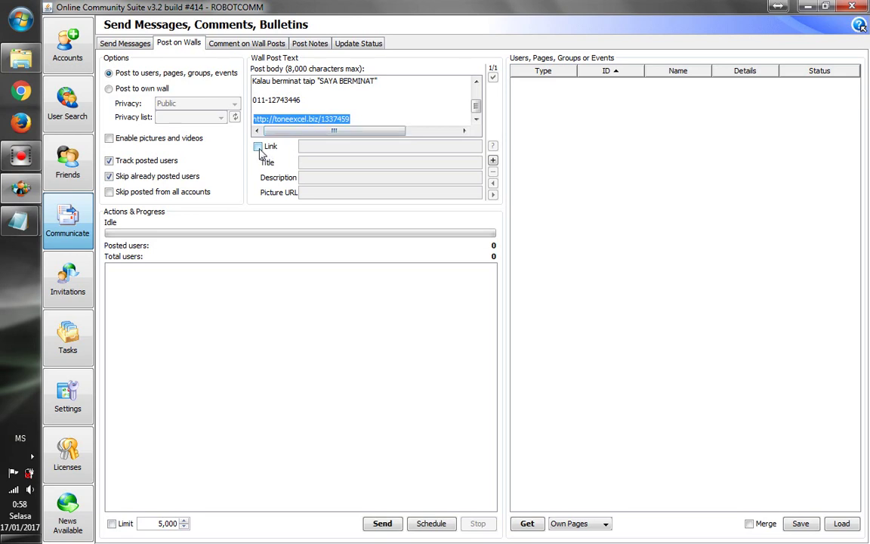
click(258, 147)
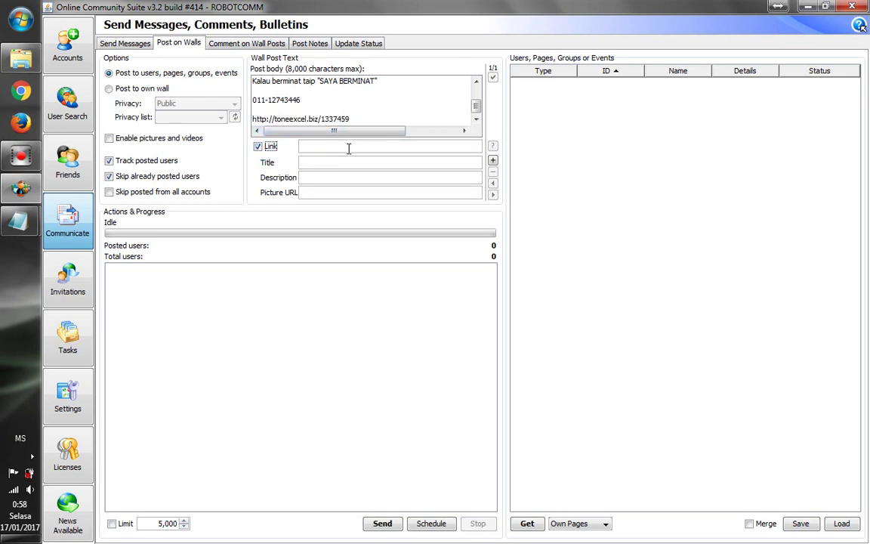
click(311, 146)
key(ctrl+v)
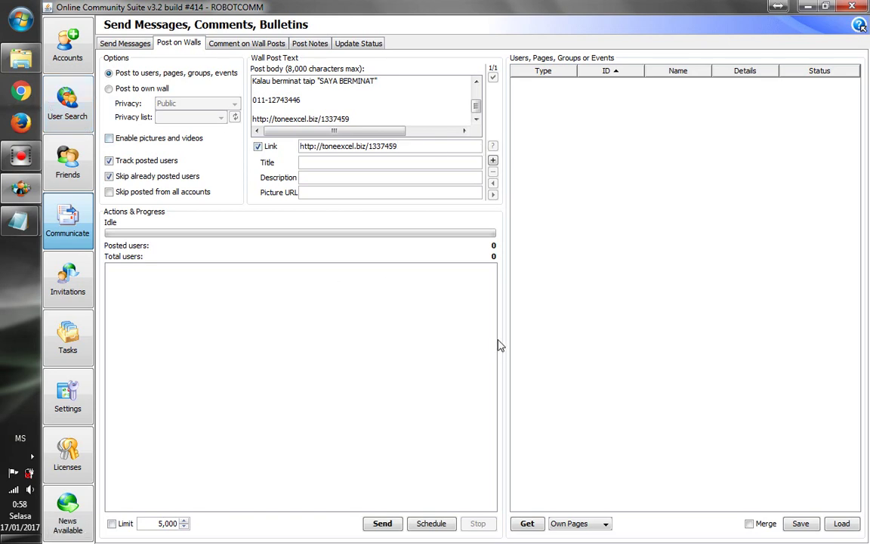
click(605, 528)
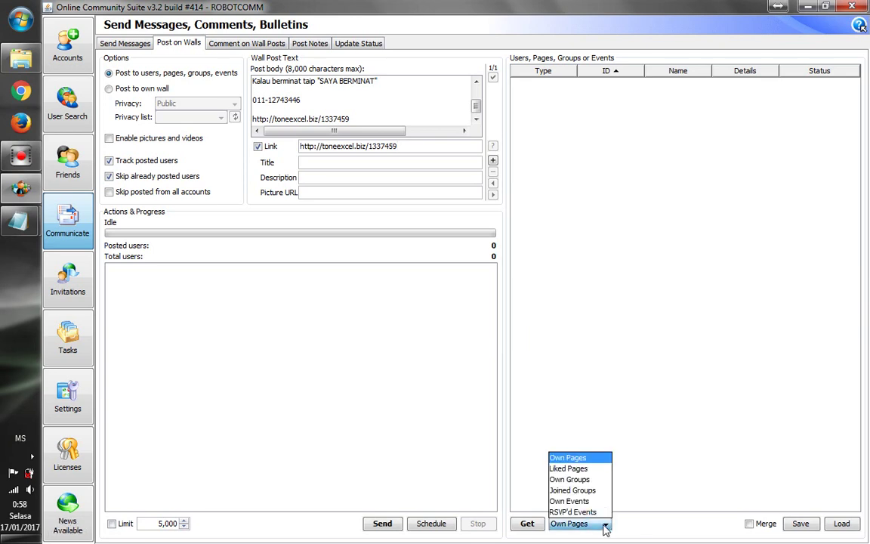
click(546, 300)
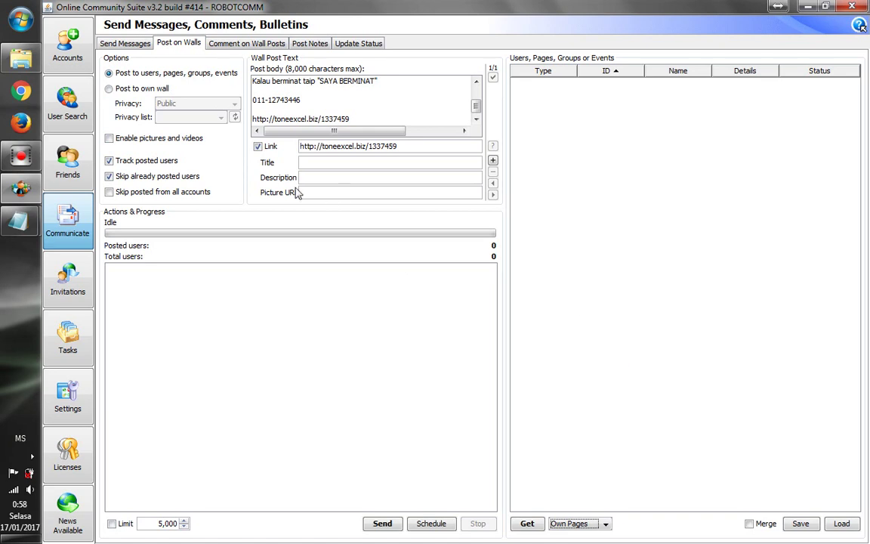
click(154, 90)
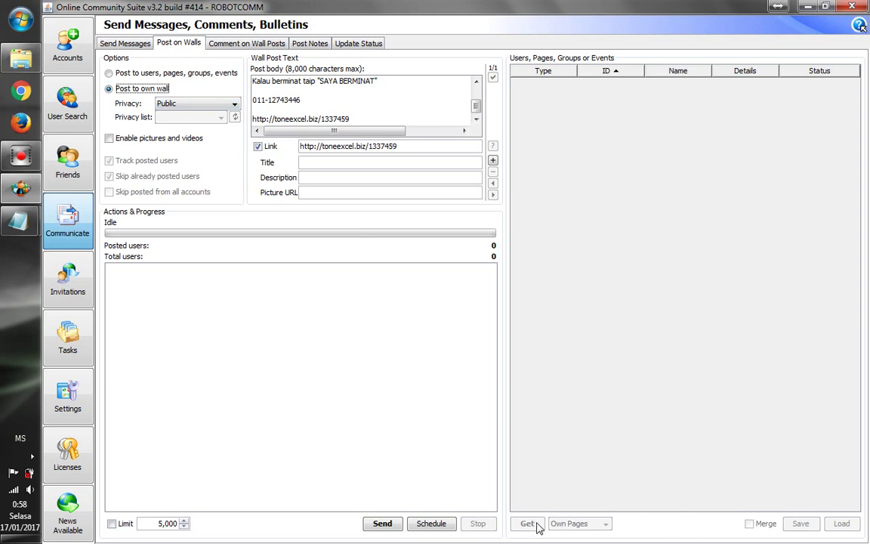
click(571, 521)
click(148, 72)
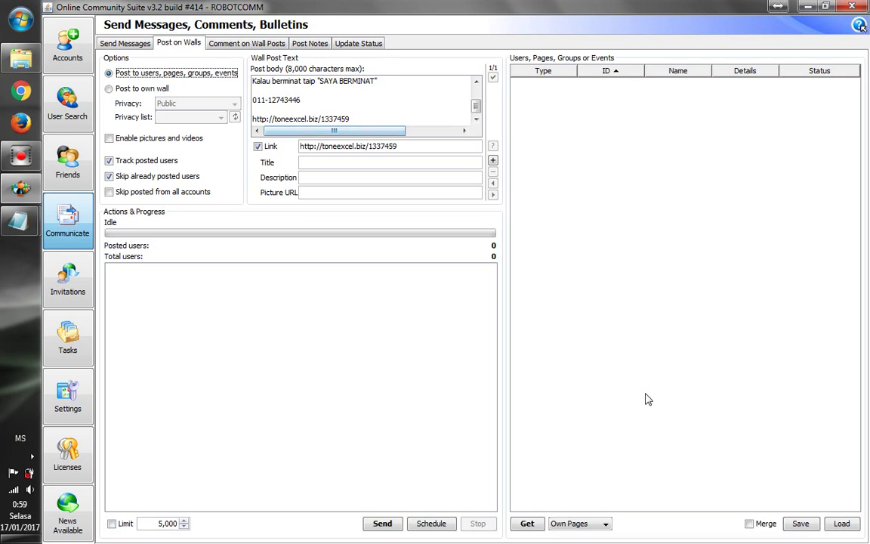
Fetch the five Joined Groups into the target list and select ONLINE SHOPPING
click(606, 523)
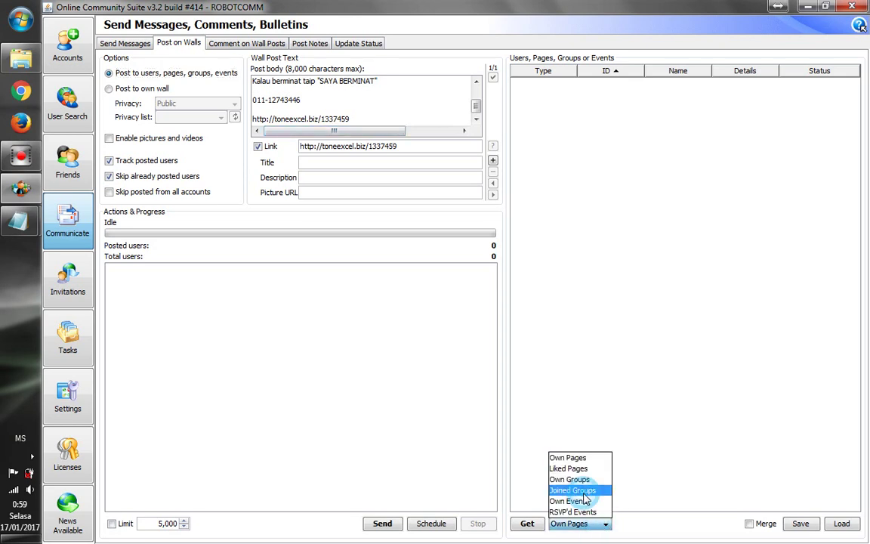
click(583, 492)
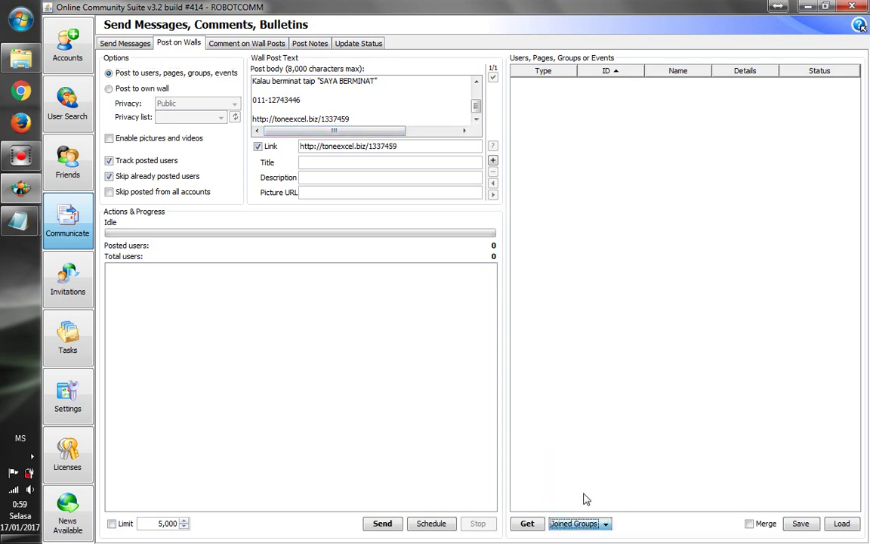
click(532, 525)
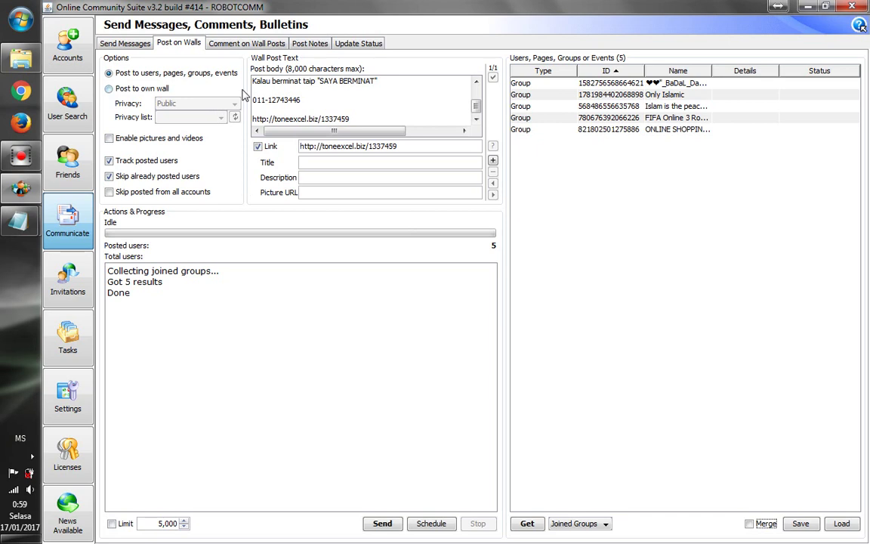
click(639, 130)
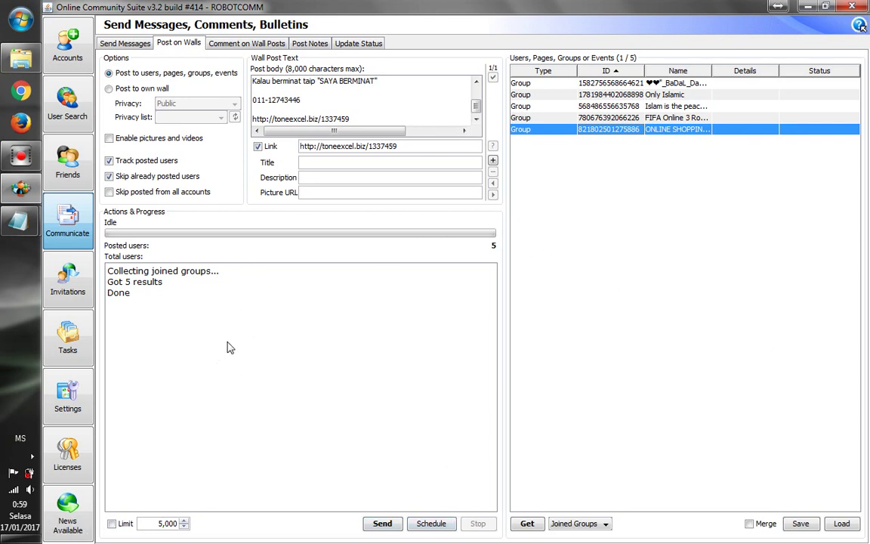
Set the pause between iterations to 180 seconds in Settings
click(76, 399)
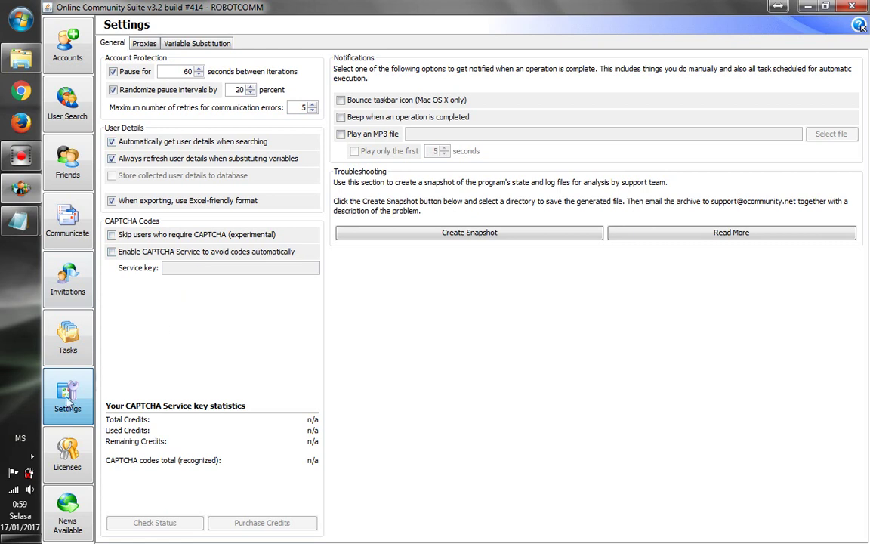
double_click(186, 71)
text(60)
double_click(184, 71)
text(80)
Back on wall posting, set a posting limit of 100 and target only ONLINE SHOPPING
click(70, 218)
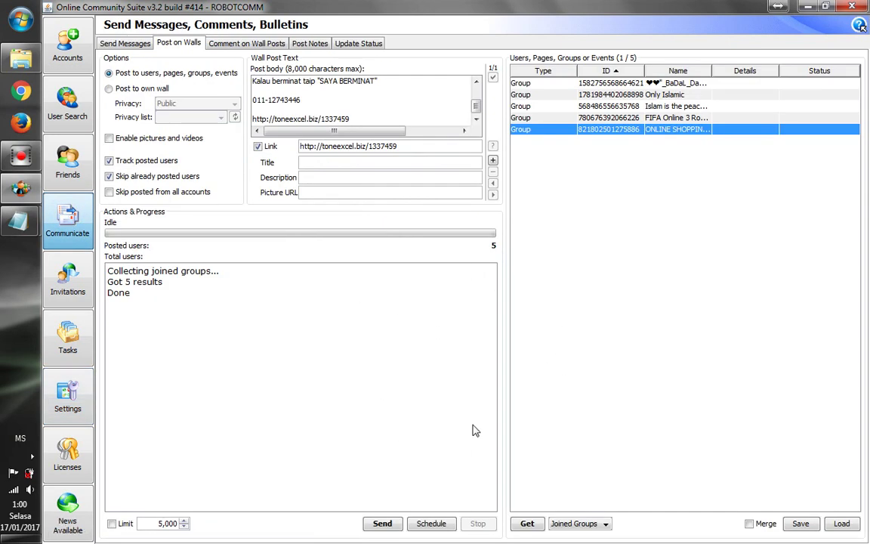
drag(648, 134, 579, 75)
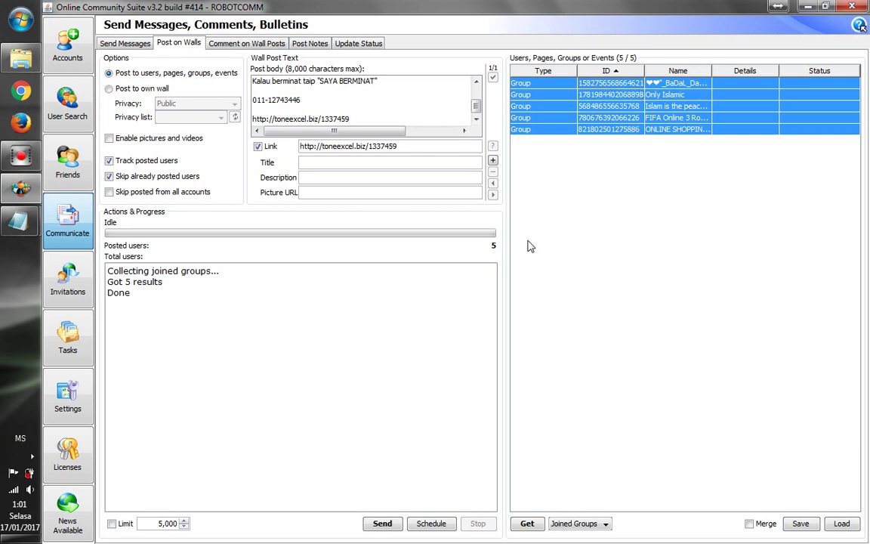
click(121, 525)
drag(156, 523, 185, 525)
text(1)
click(600, 131)
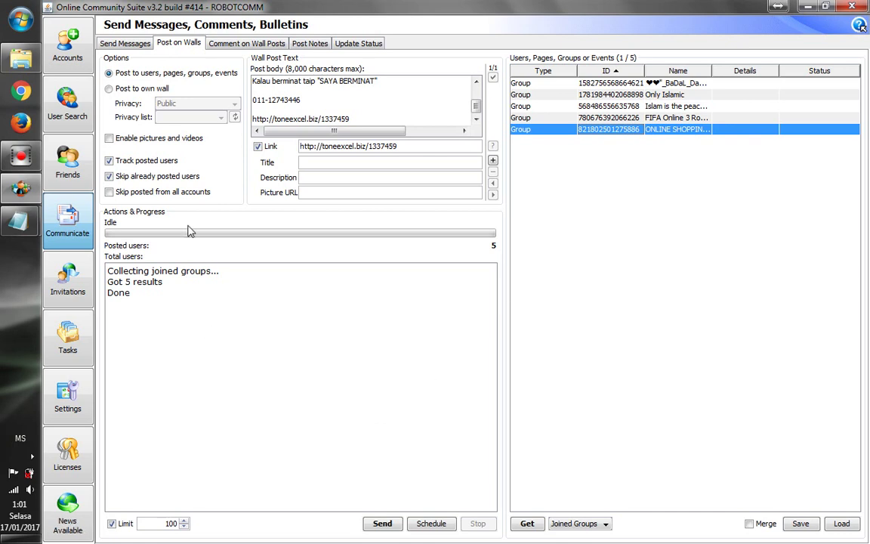
Open a Chrome incognito window and go to facebook.com
click(21, 91)
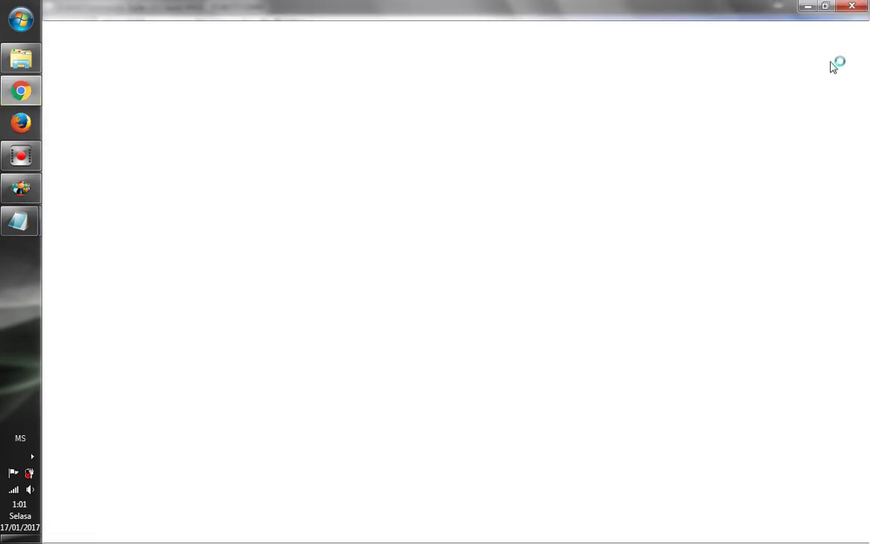
click(860, 33)
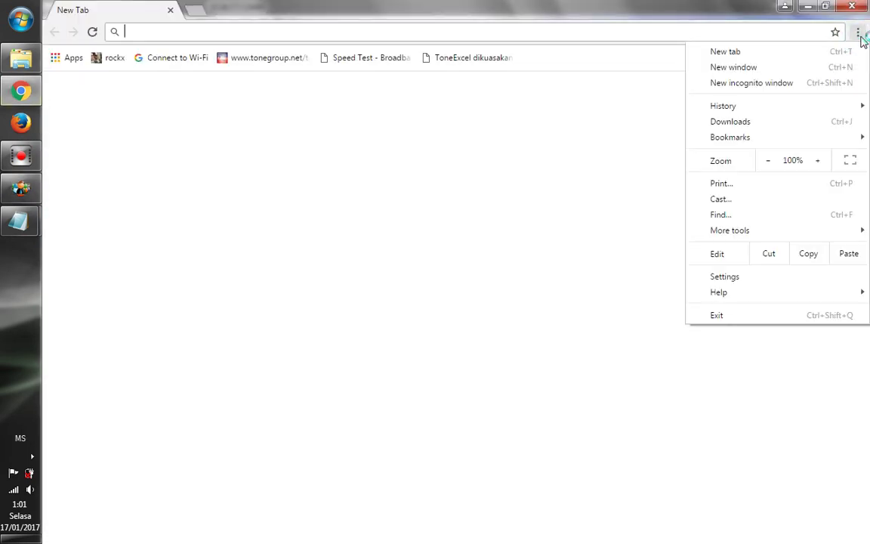
click(783, 84)
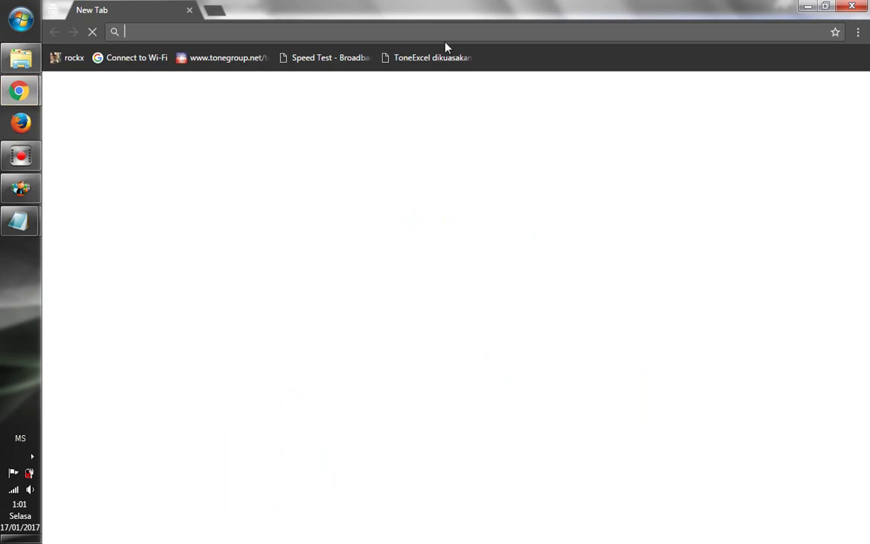
text(facebook.com)
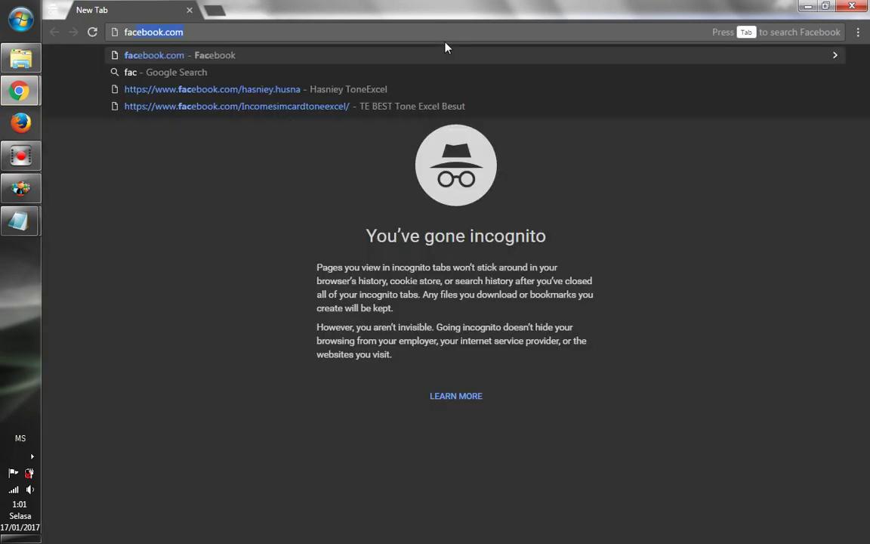
key(Return)
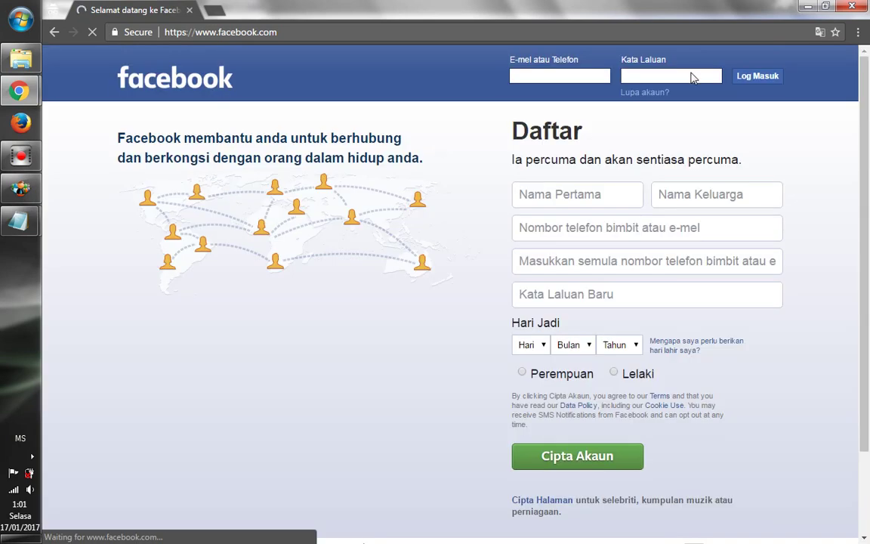
Log in to Facebook with the suggested account e-mail and its password
click(567, 75)
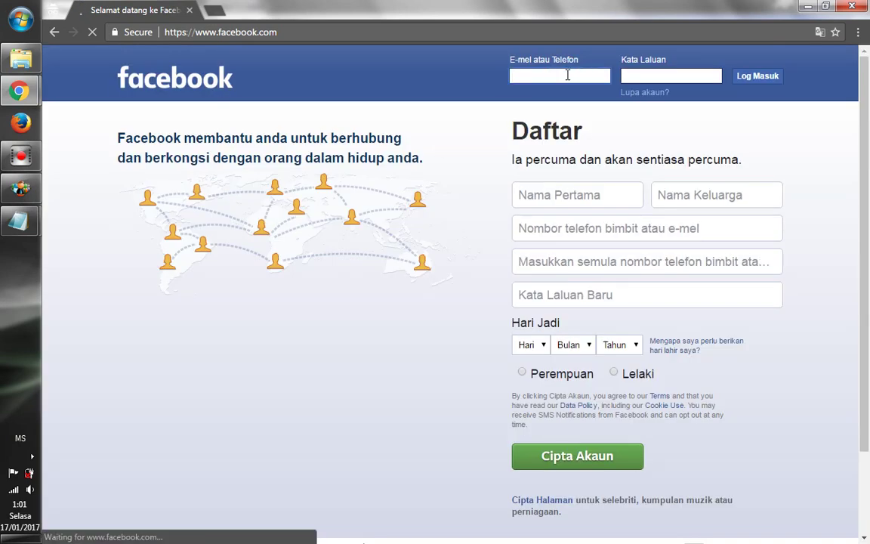
text(de)
click(567, 92)
click(656, 76)
text(••••)
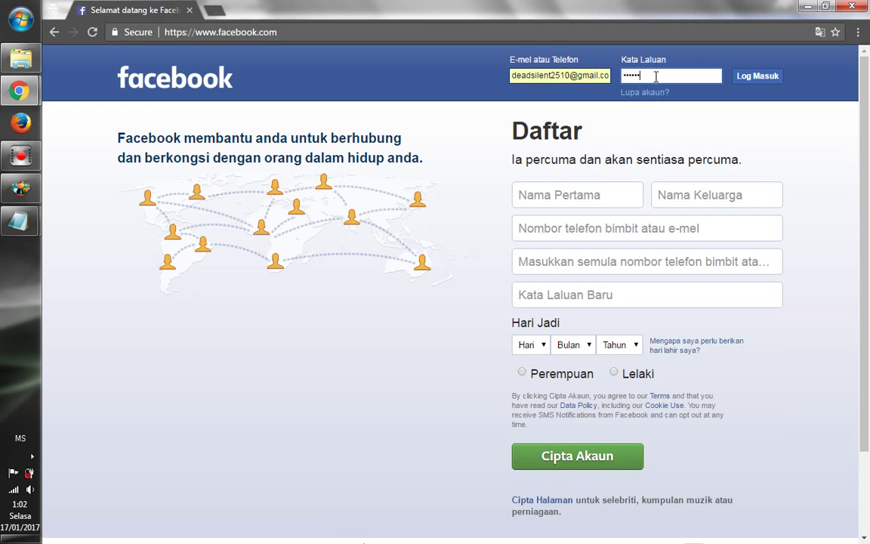
key(Return)
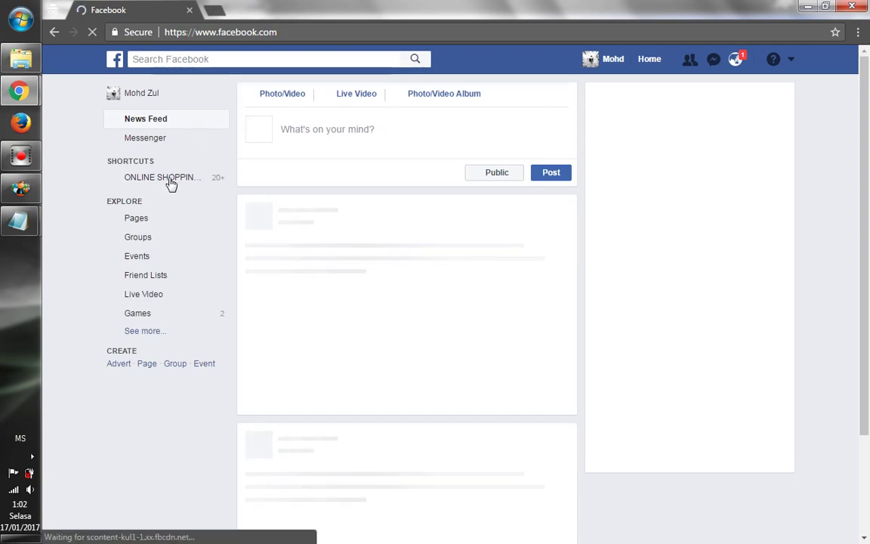
Open the ONLINE SHOPPING 24 JAM group page, scroll through it, then minimize Chrome
click(179, 181)
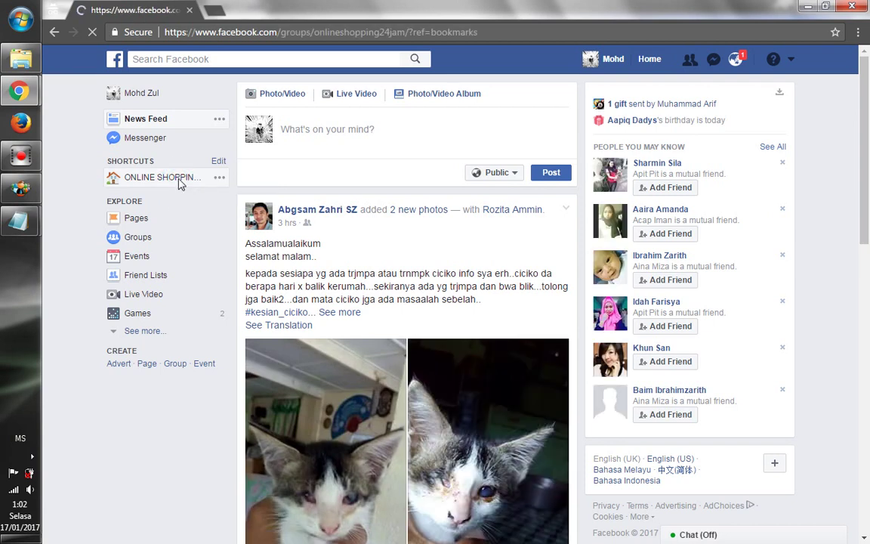
click(181, 184)
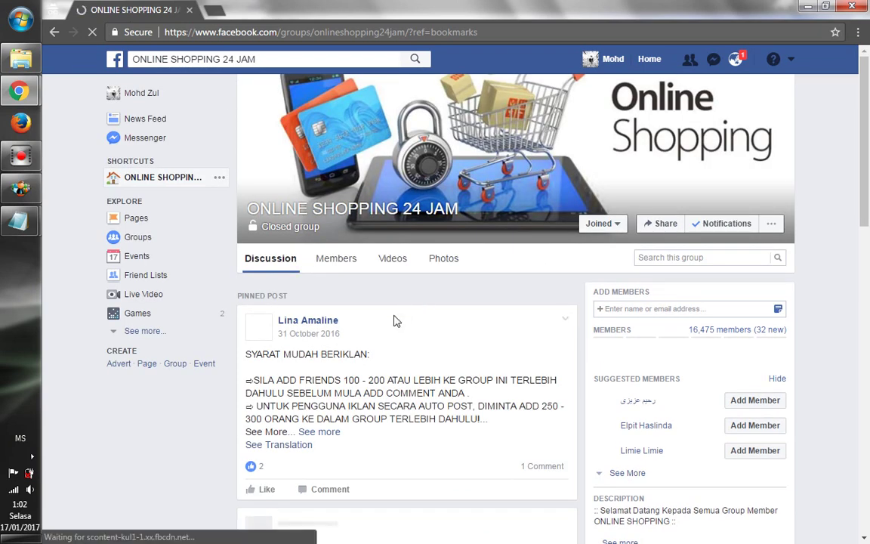
scroll(393, 363, down, 3)
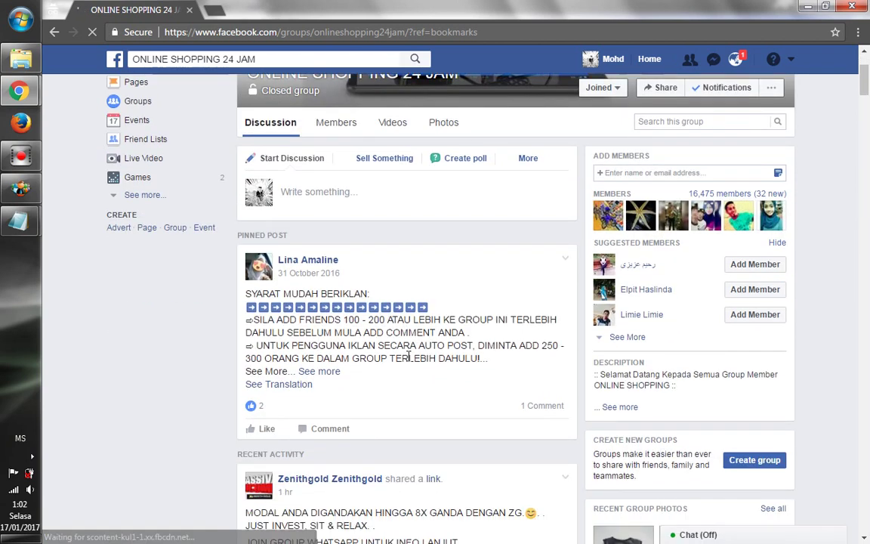
scroll(408, 352, down, 1)
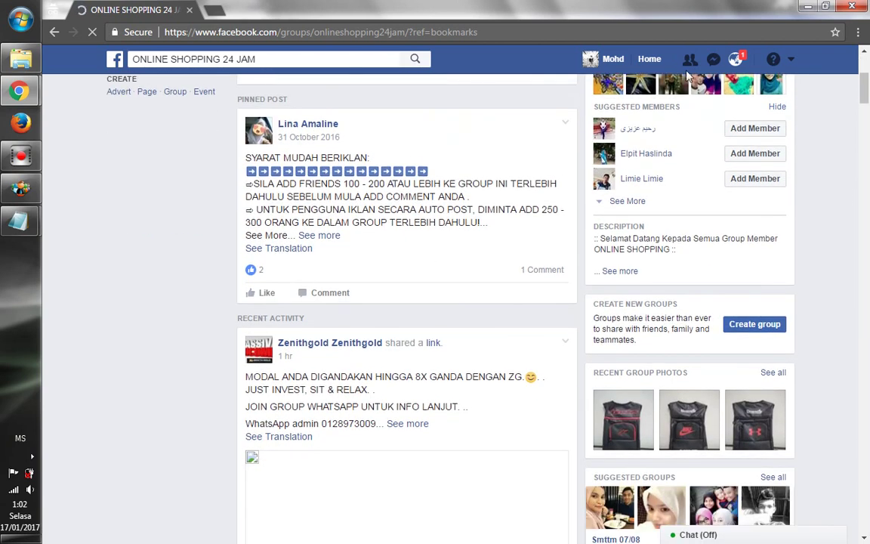
click(807, 9)
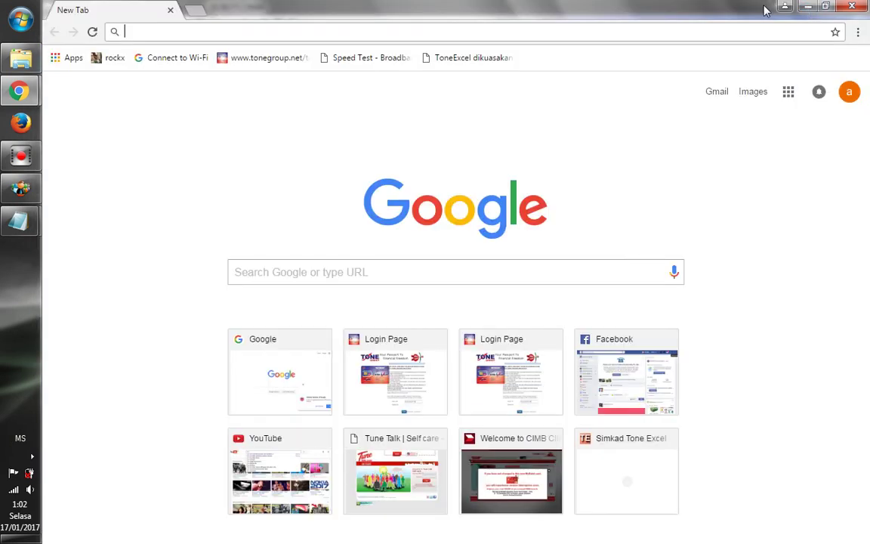
Widen the Name column, send the wall post to ONLINE SHOPPING 24 JAM, and check the log
click(851, 8)
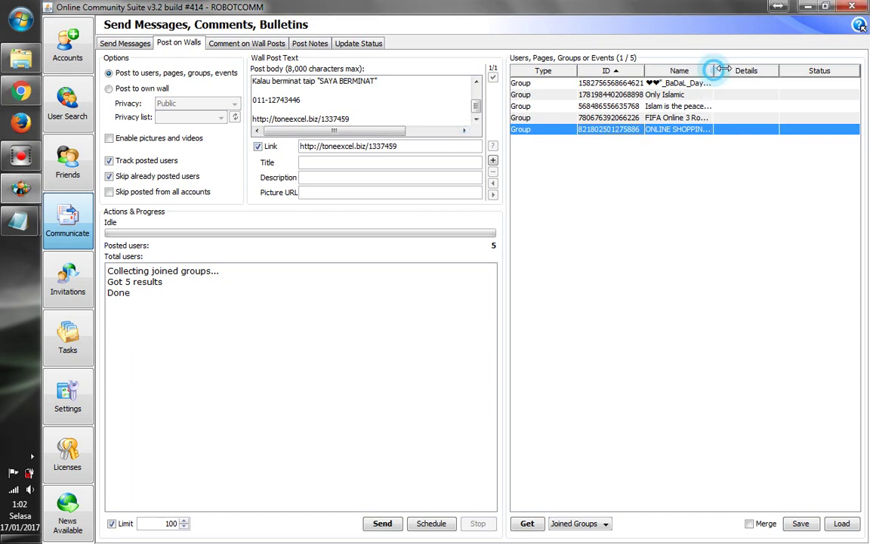
drag(712, 70, 751, 67)
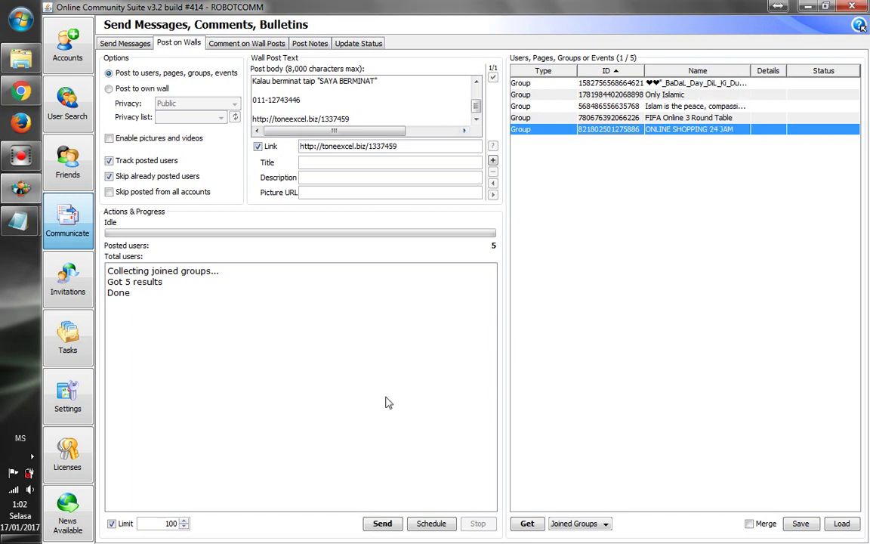
click(391, 530)
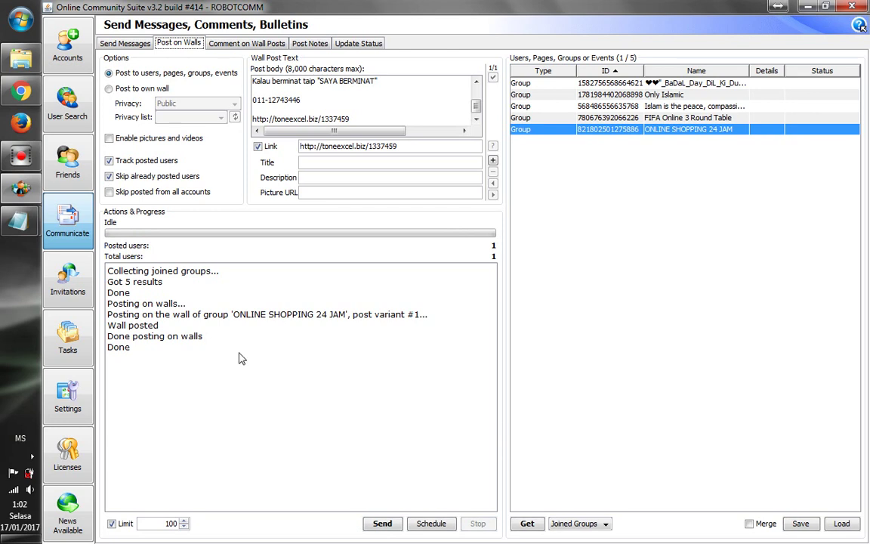
drag(146, 360, 119, 316)
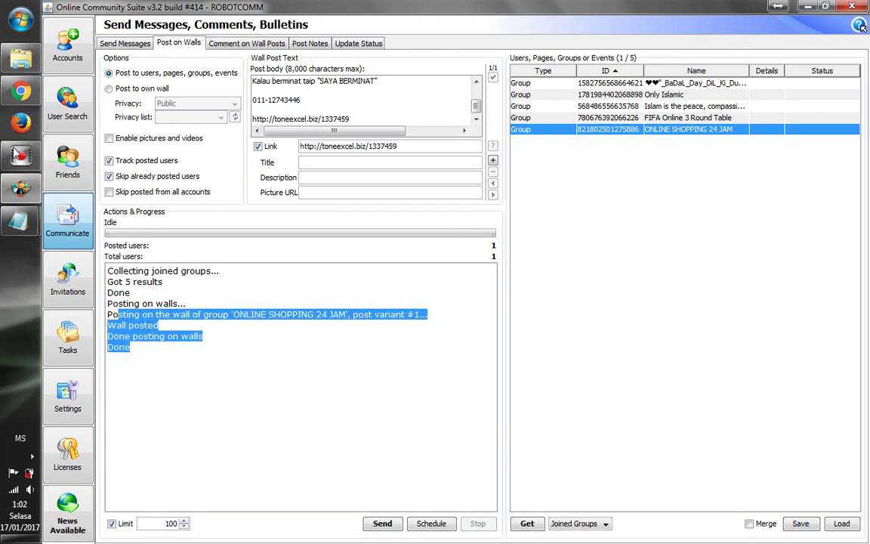
click(21, 91)
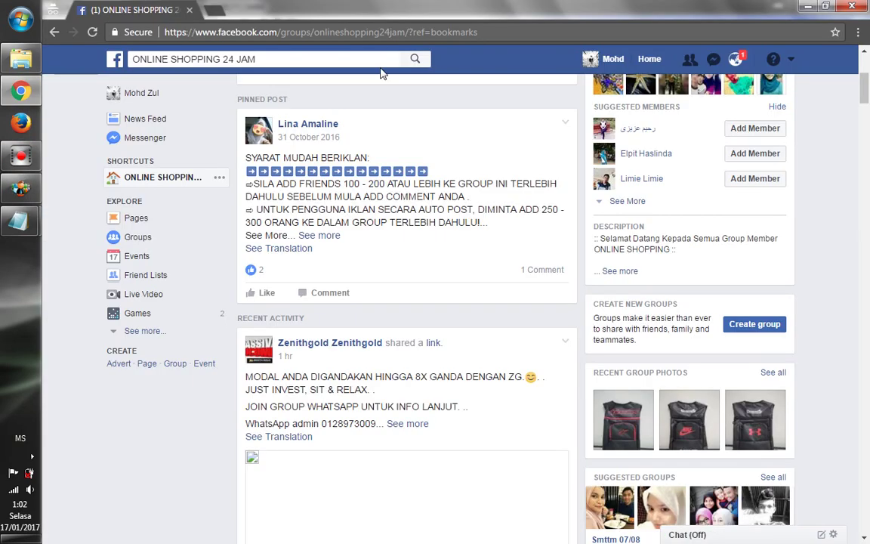
Check the Facebook notifications, then reload the ONLINE SHOPPING 24 JAM group page
click(735, 63)
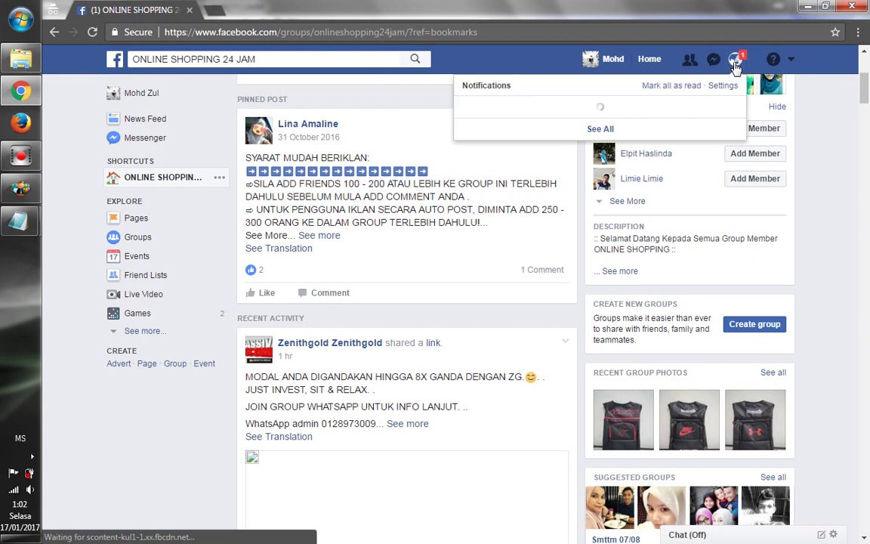
scroll(857, 152, down, 5)
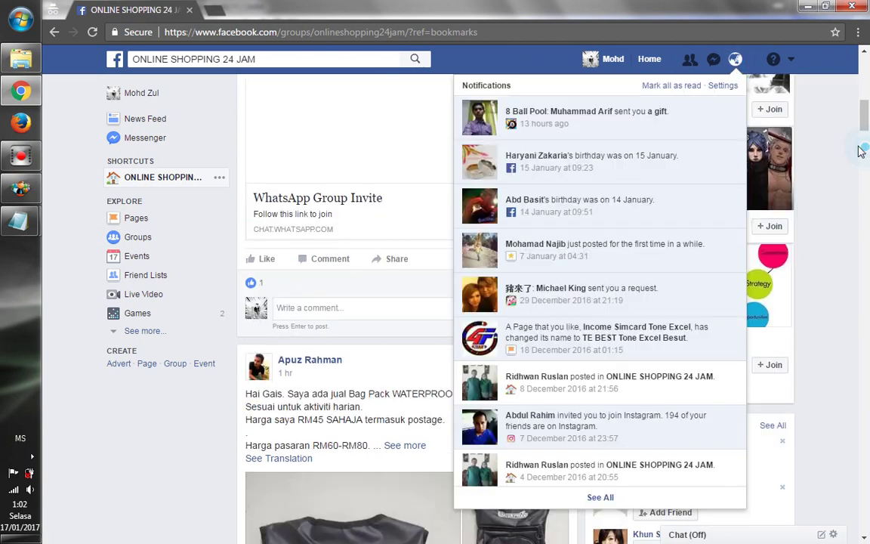
drag(864, 113, 865, 56)
click(91, 31)
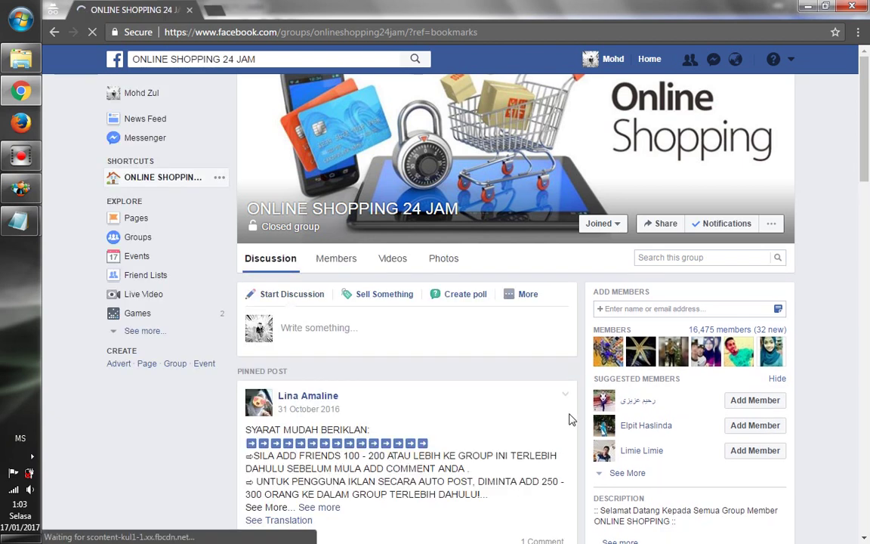
Select the new Simkad Tone Excel link post's text and expand it with See more
scroll(571, 416, down, 5)
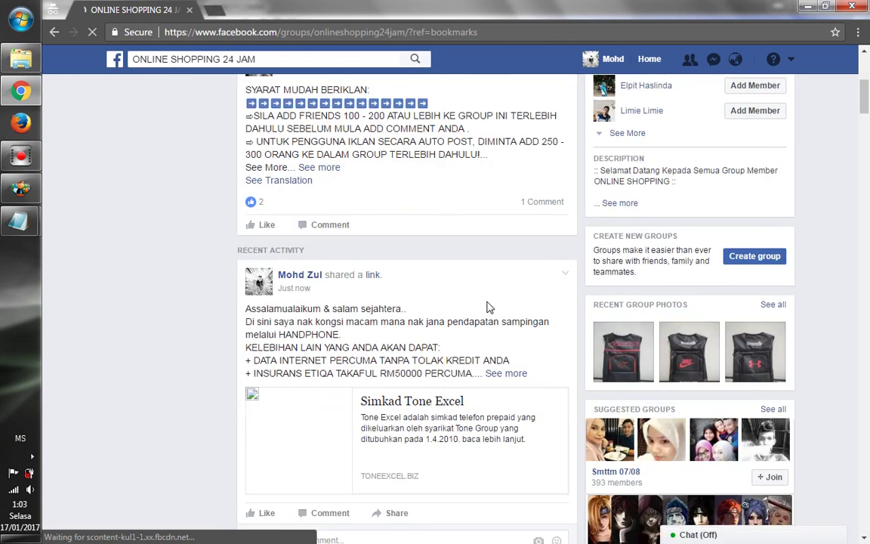
scroll(298, 244, down, 1)
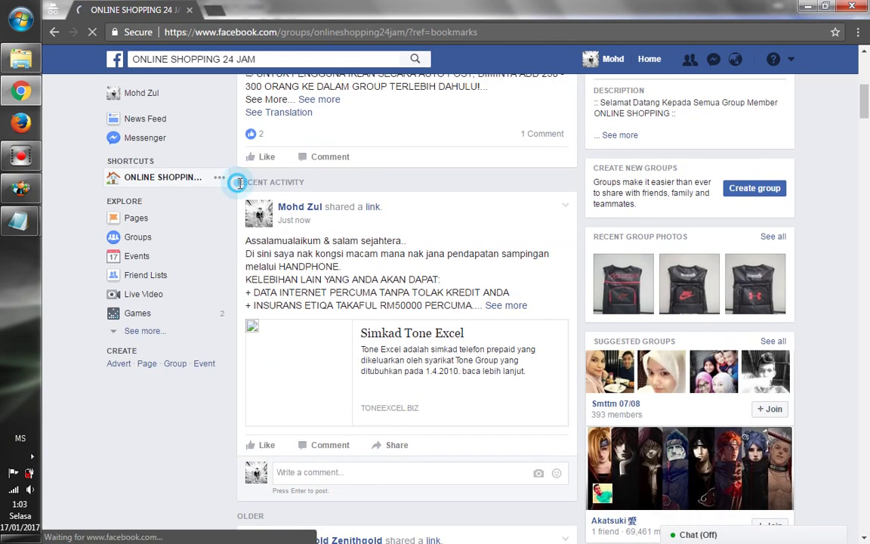
drag(235, 179, 537, 406)
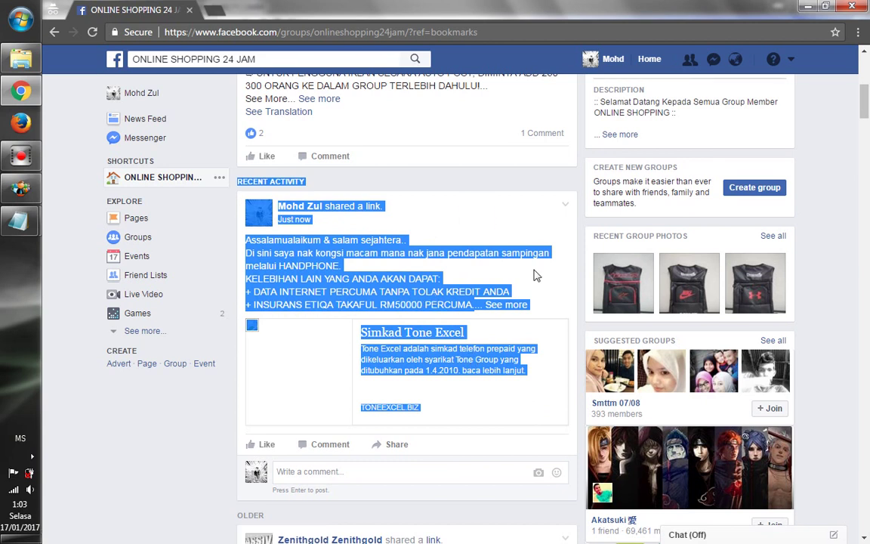
click(521, 309)
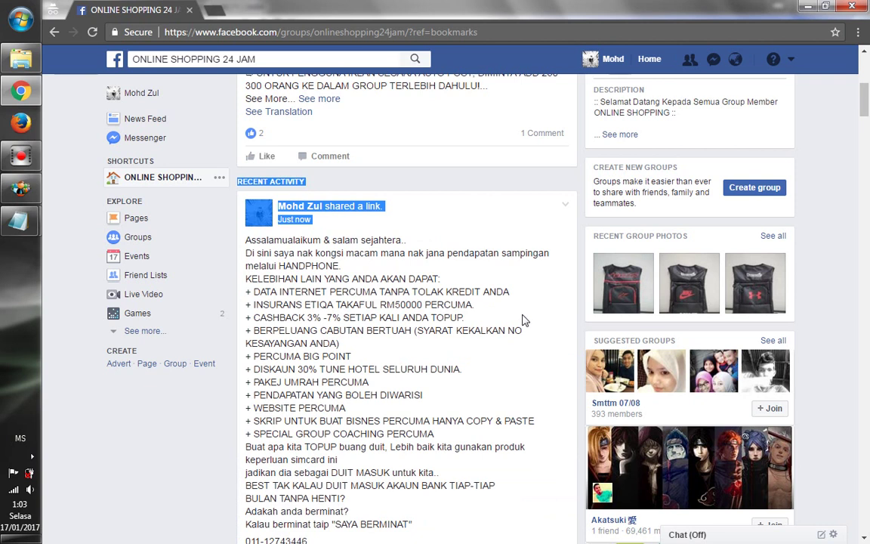
scroll(538, 340, down, 2)
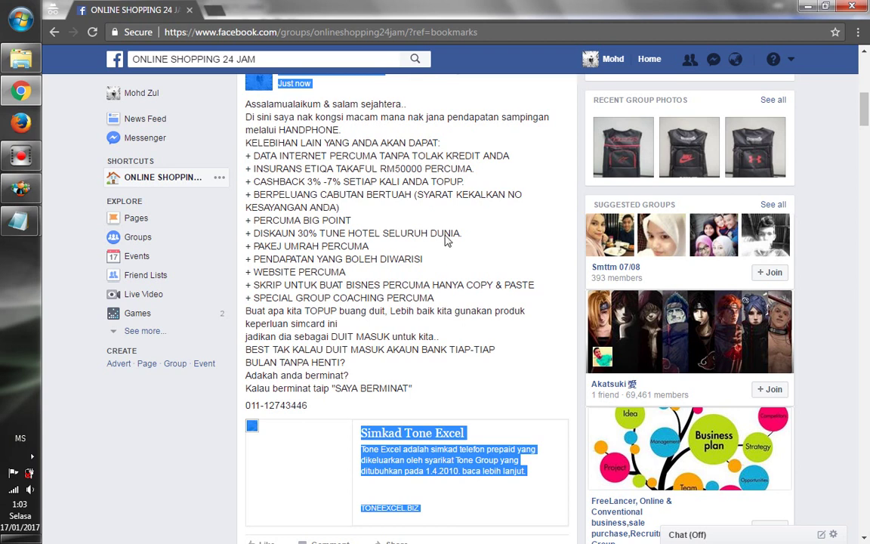
Return to Online Community Suite and select all five group rows in the Groups table
click(34, 188)
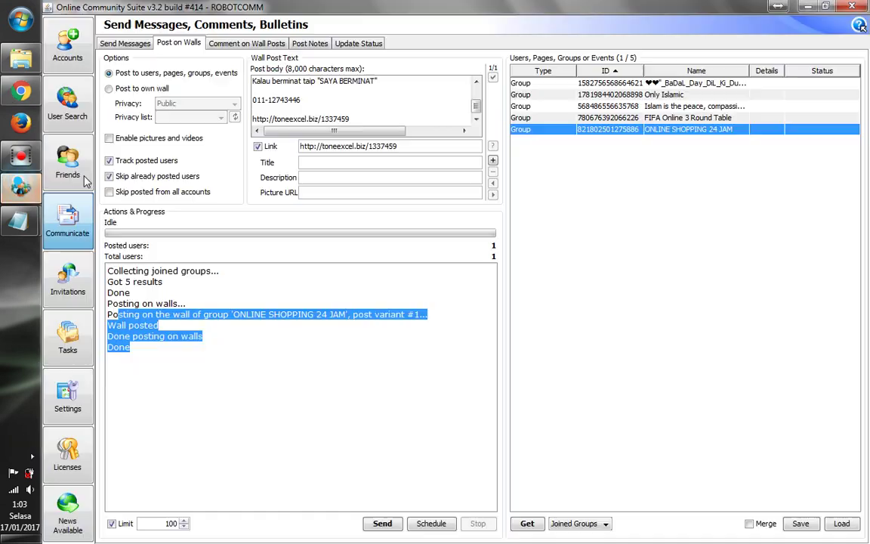
drag(616, 143, 614, 88)
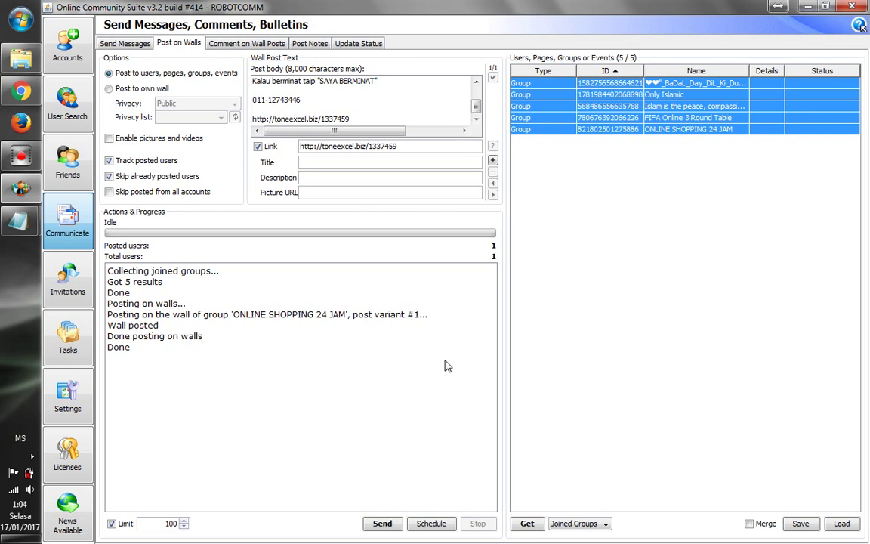
Schedule Task #1 for all 5 group walls at exactly 02:04:03 on 01/17/2017
click(436, 524)
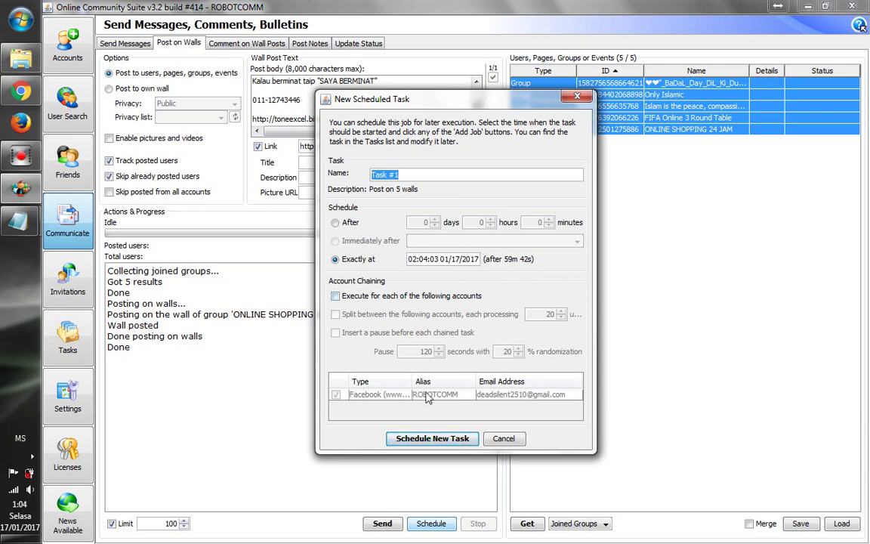
click(457, 443)
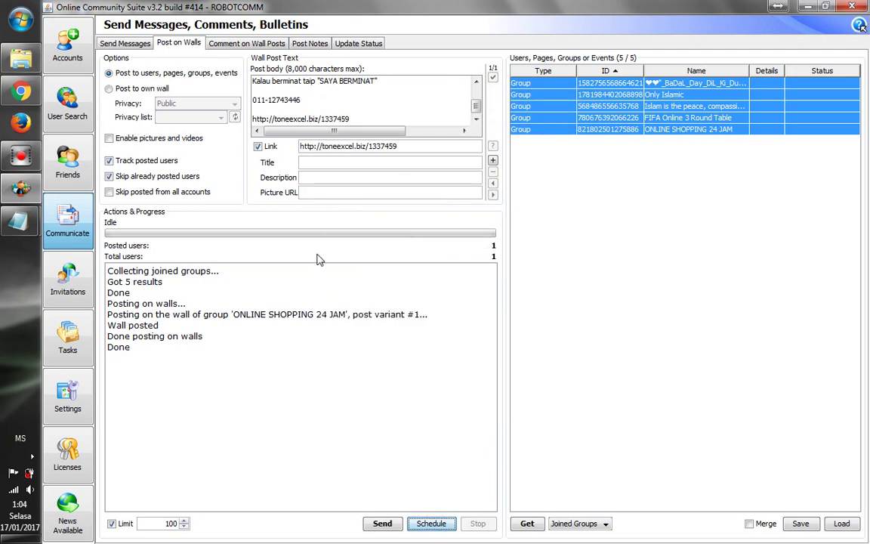
click(78, 344)
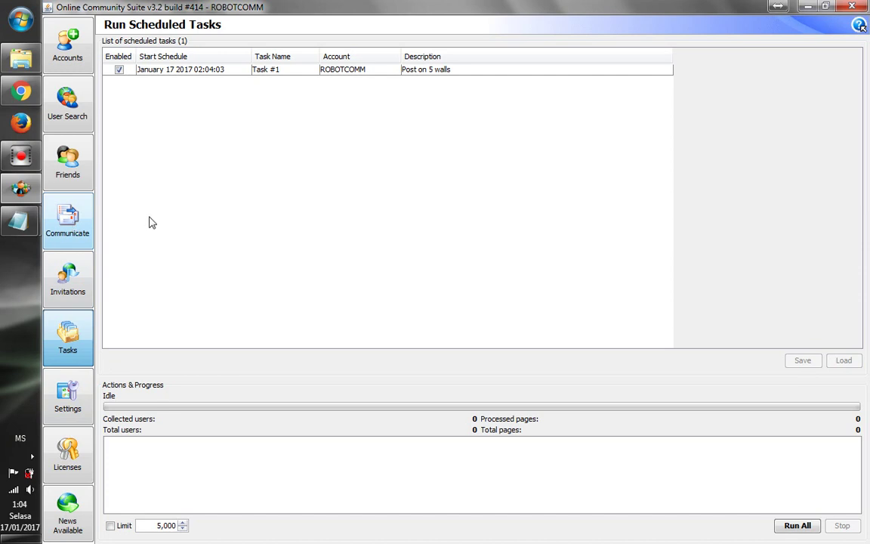
Switch between Communicate and Tasks to confirm Task #1, ending on the Post on Walls tab
click(79, 217)
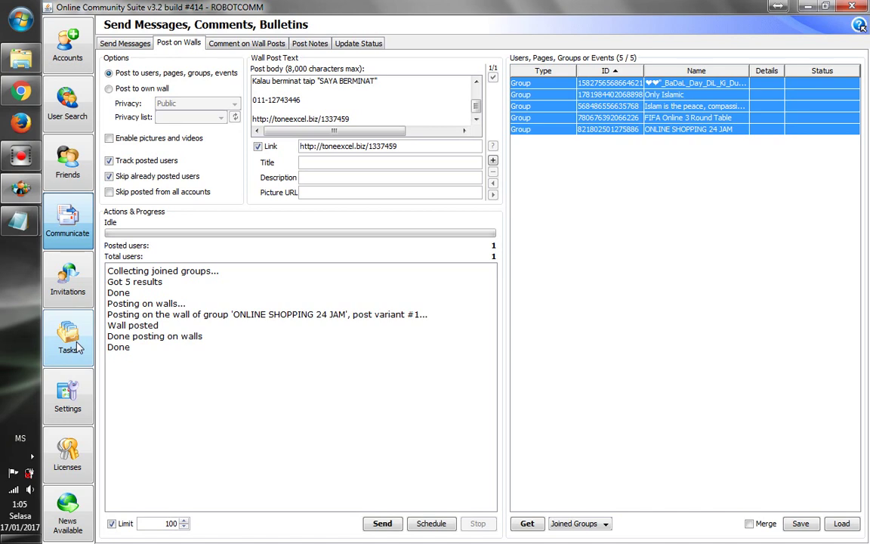
click(68, 343)
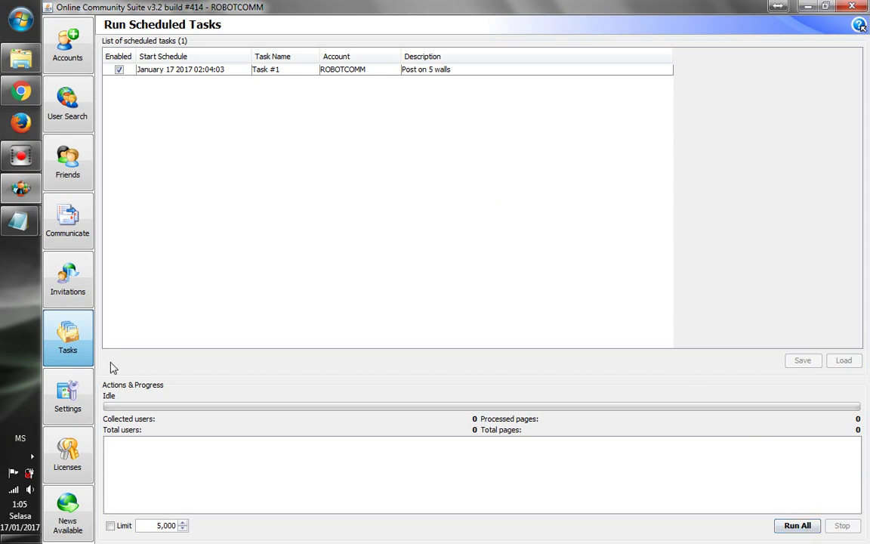
click(85, 230)
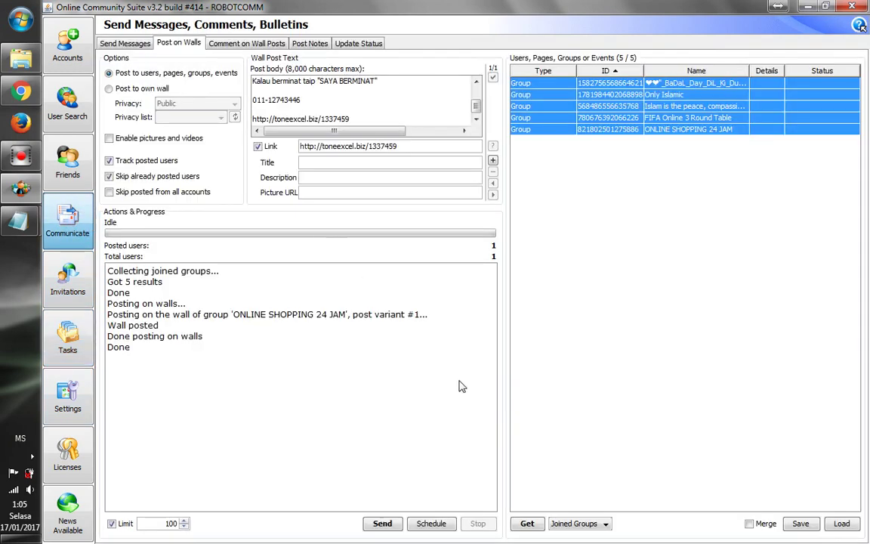
Schedule Task #2 on the same 5 walls to start immediately after Task #1
click(443, 523)
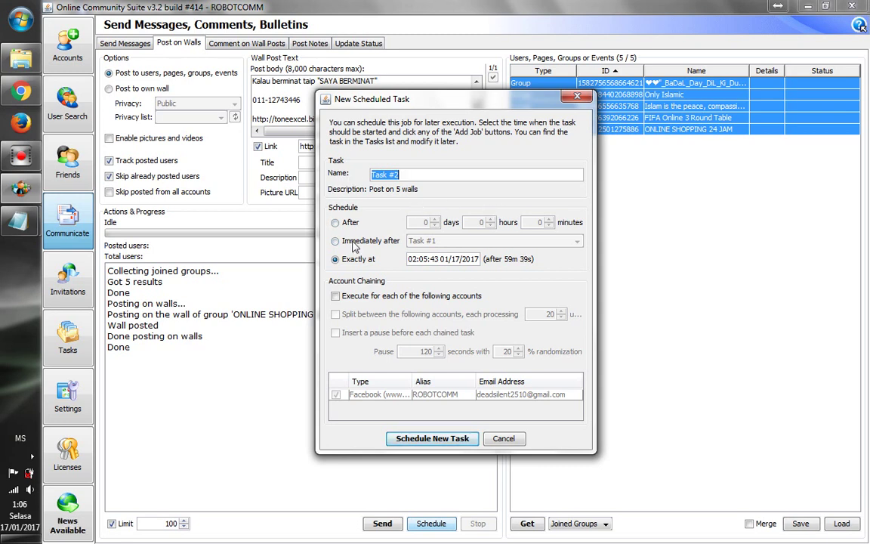
click(336, 242)
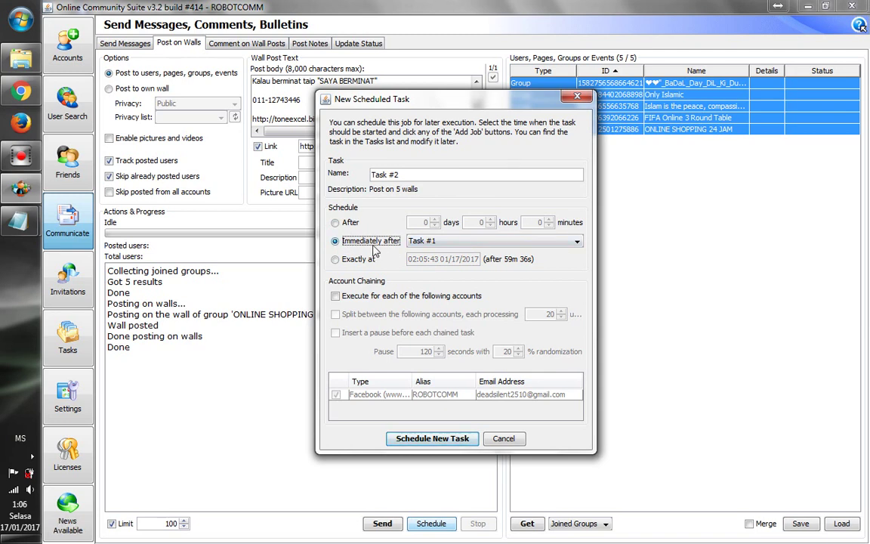
click(433, 243)
click(415, 175)
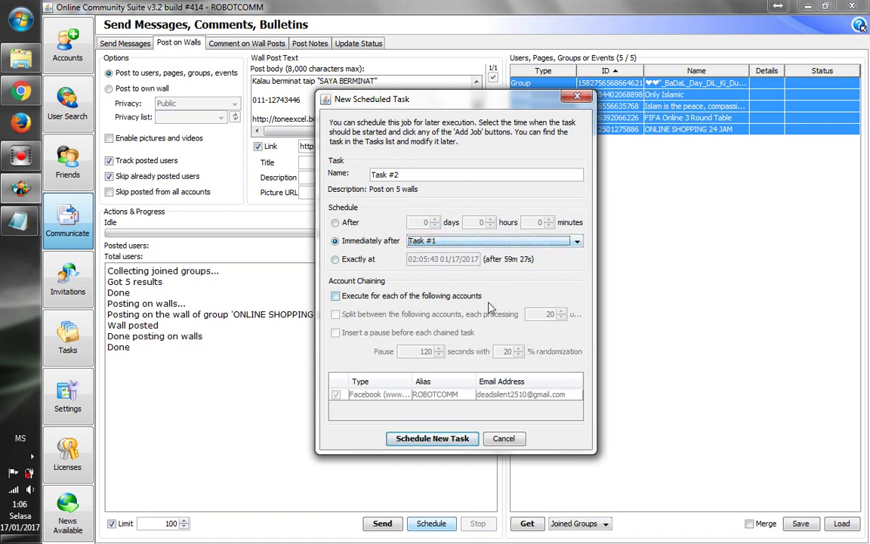
click(427, 440)
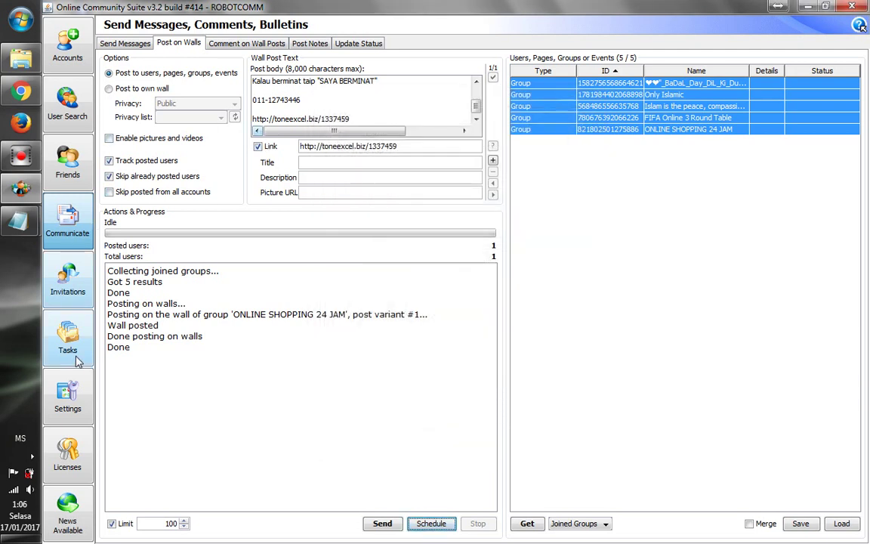
Run all scheduled tasks from the Tasks list, open Settings, then bring up the Notepad notes
click(75, 355)
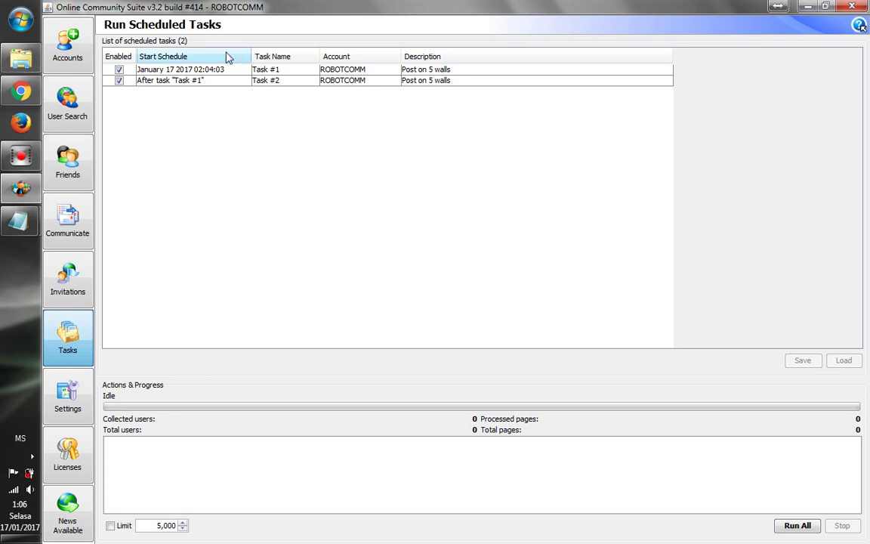
click(804, 528)
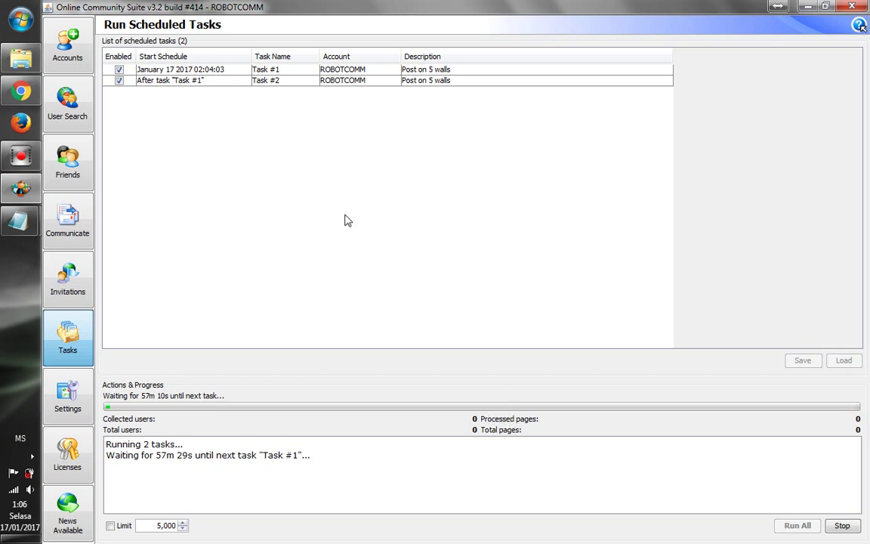
click(70, 408)
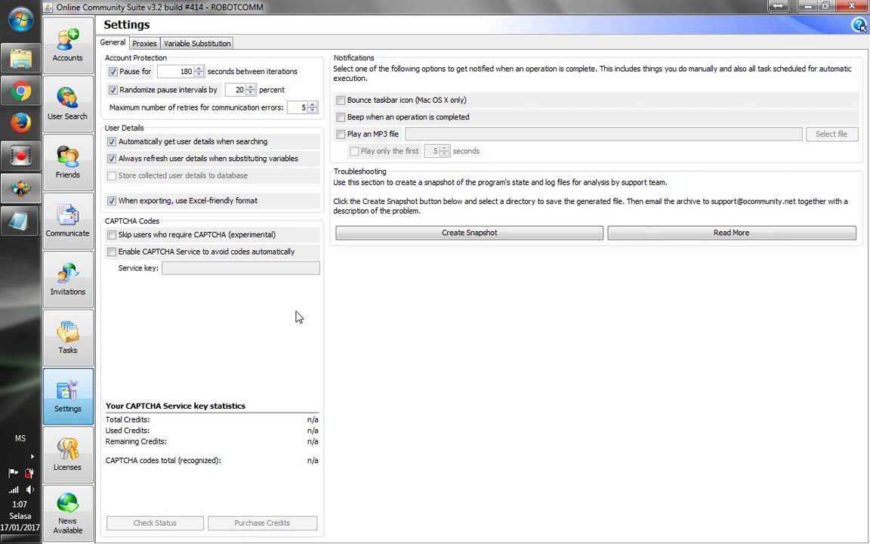
mouse_move(20, 220)
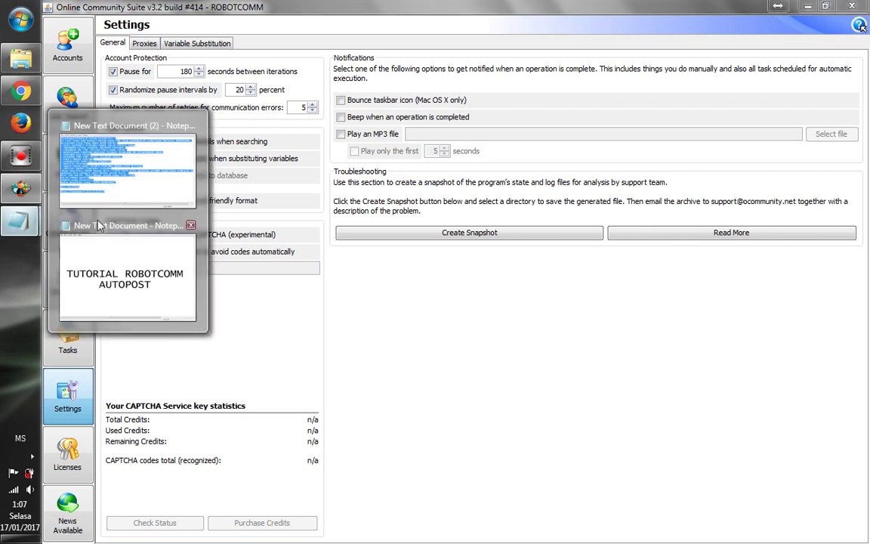
click(122, 243)
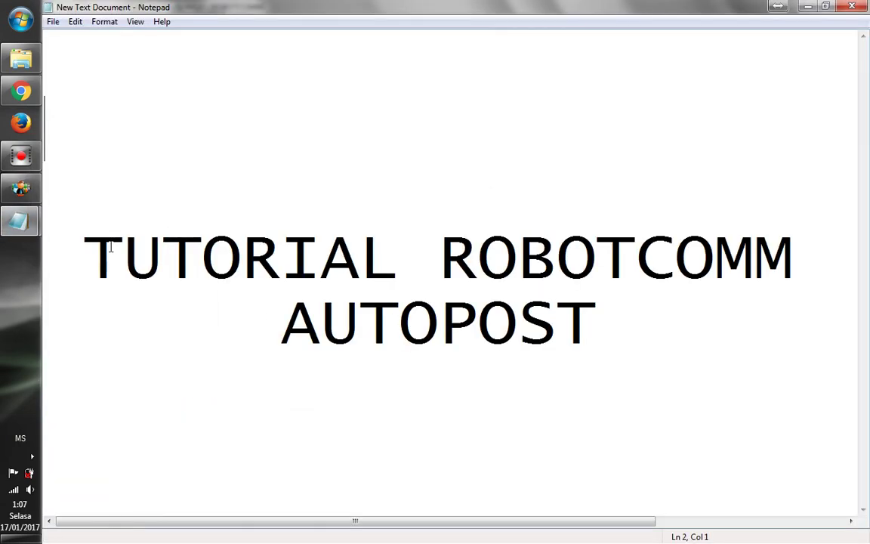
Replace the note's tutorial title with the contact phone number and minimize Notepad
key(ctrl+a)
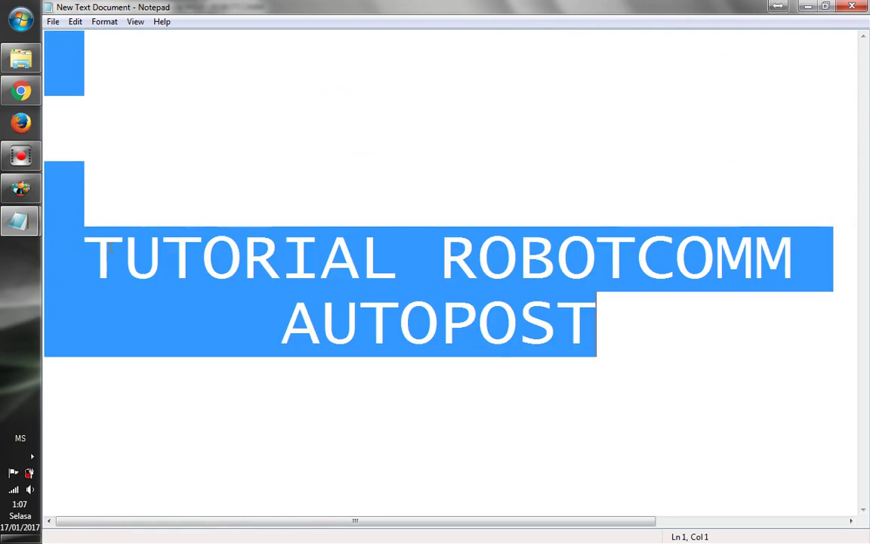
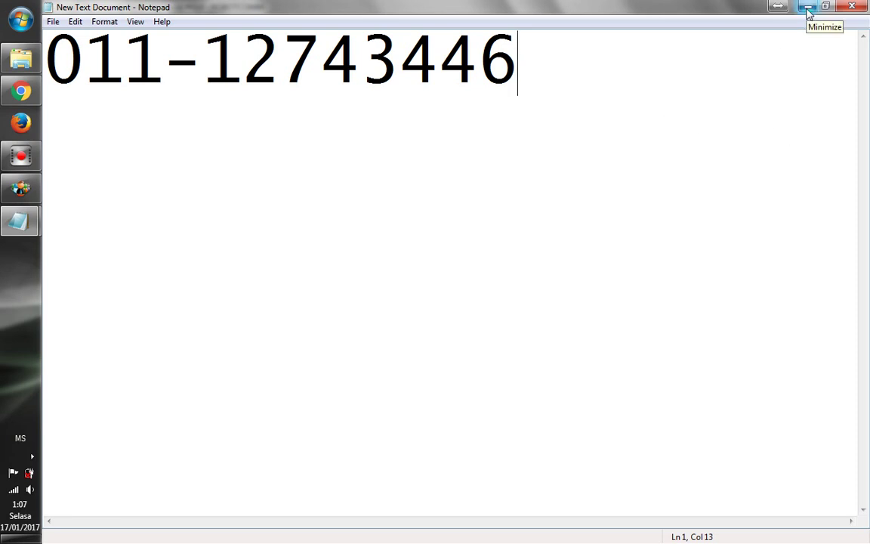
click(808, 10)
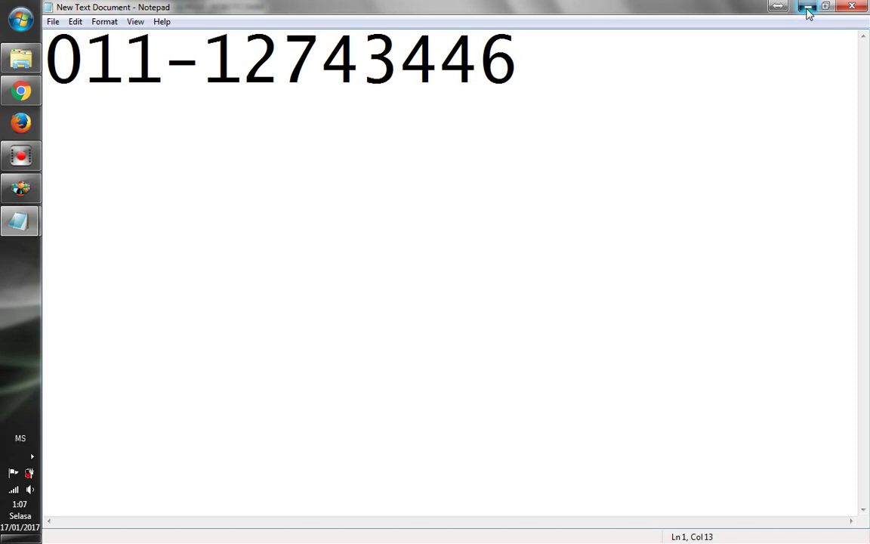